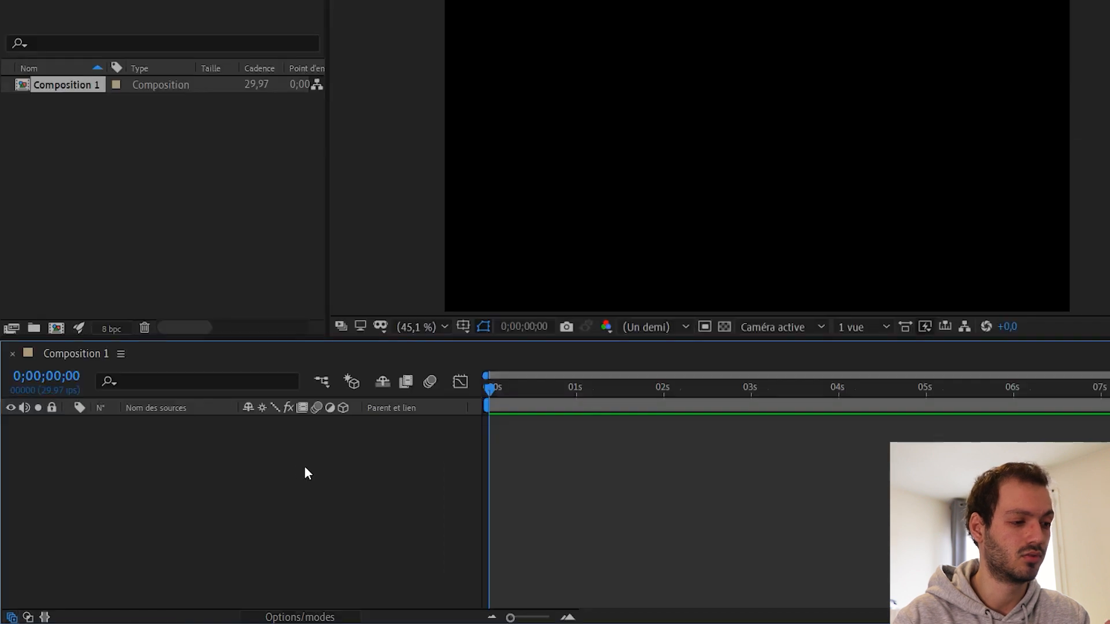
Add a new dark grey solid layer of 1920 × 1080 px to Composition 1
{"action": "right_click", "coordinate": [266, 450]}
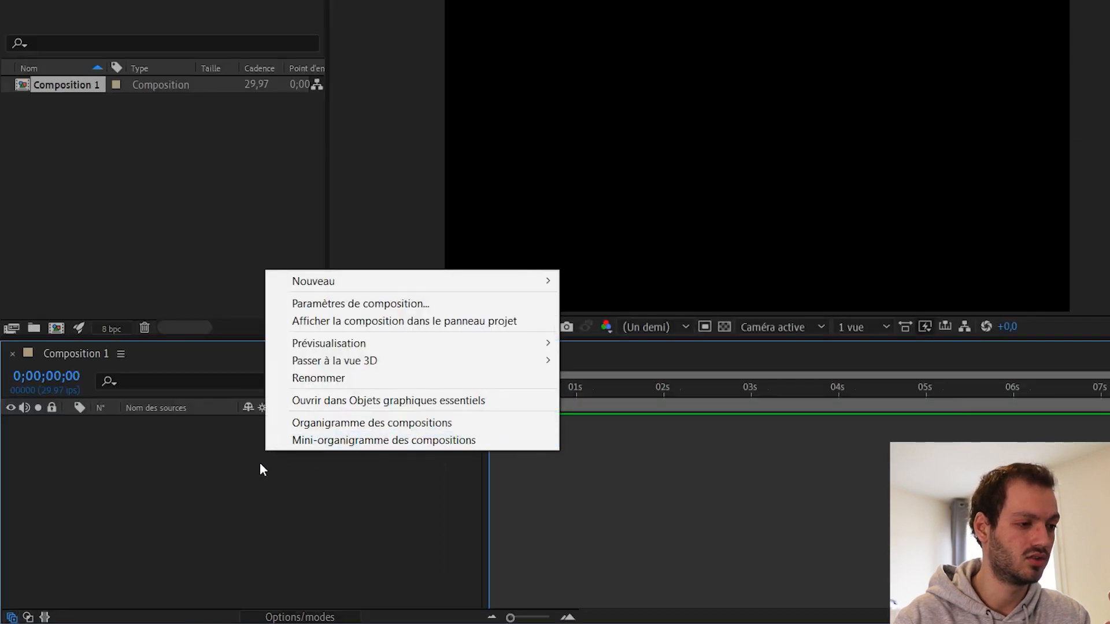
{"action": "mouse_move", "coordinate": [343, 284]}
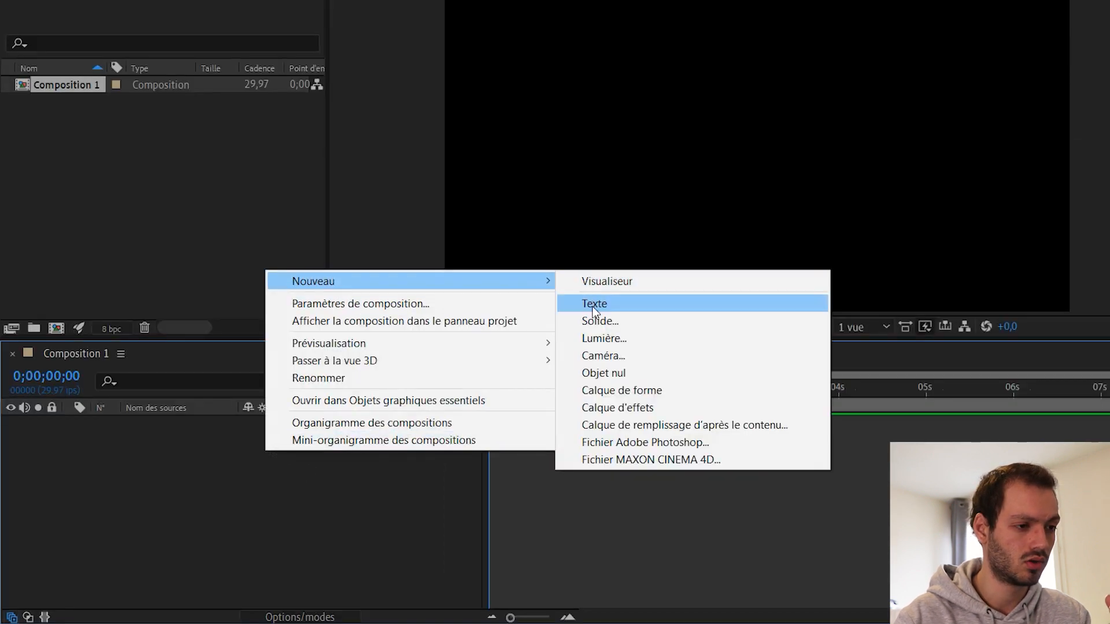
{"action": "left_click", "coordinate": [601, 321]}
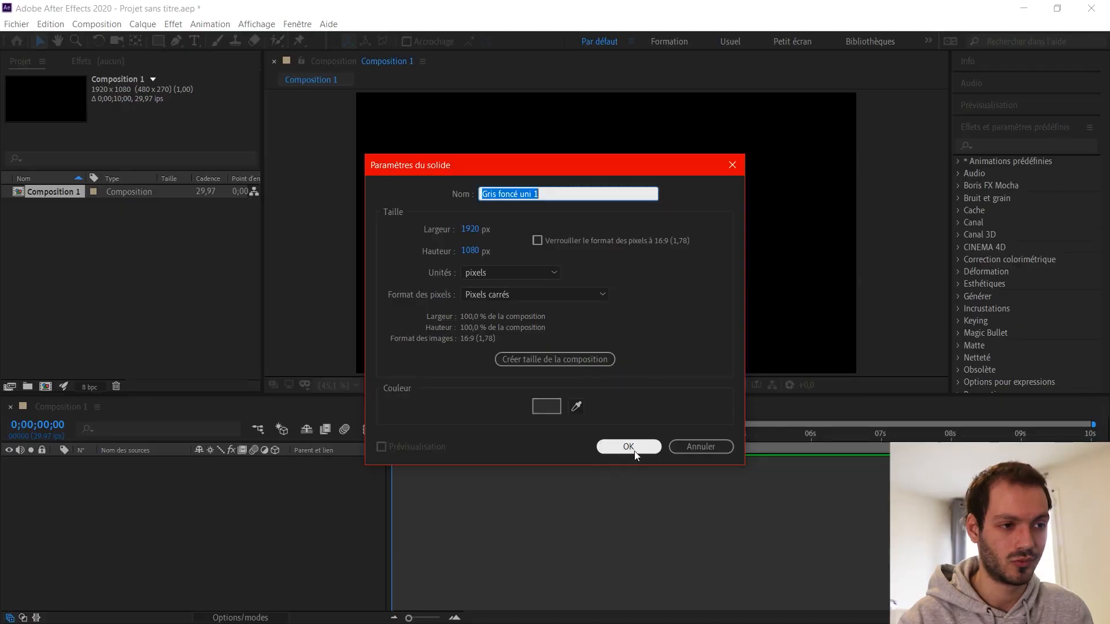
{"action": "left_click", "coordinate": [634, 449]}
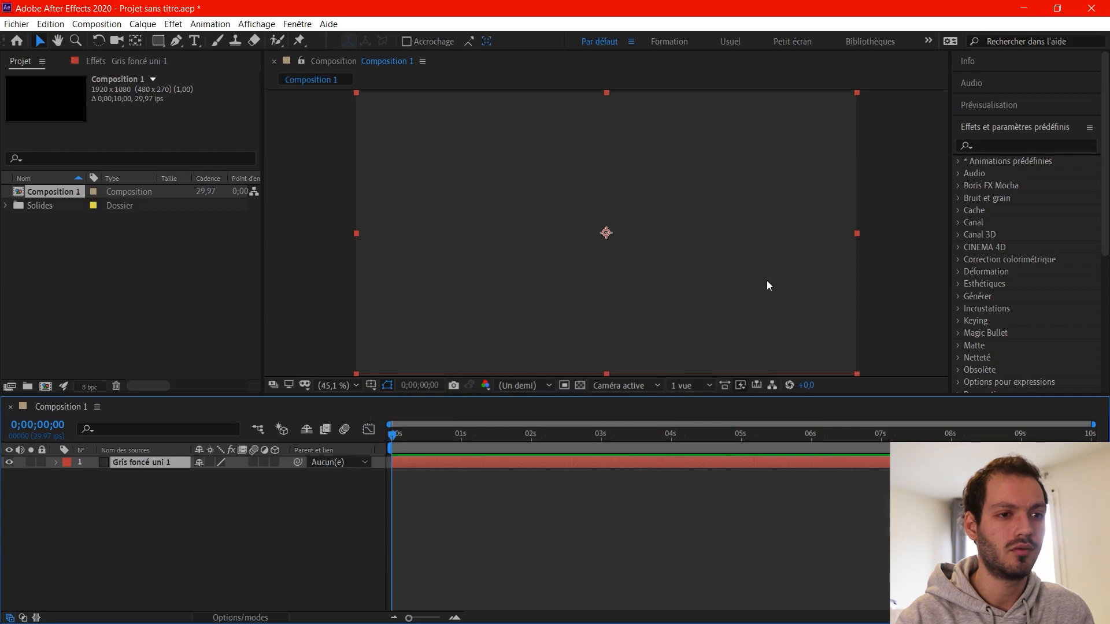
Search the effects for "particle", apply CC Particle World to the grey solid and preview the animation
{"action": "left_click", "coordinate": [996, 145]}
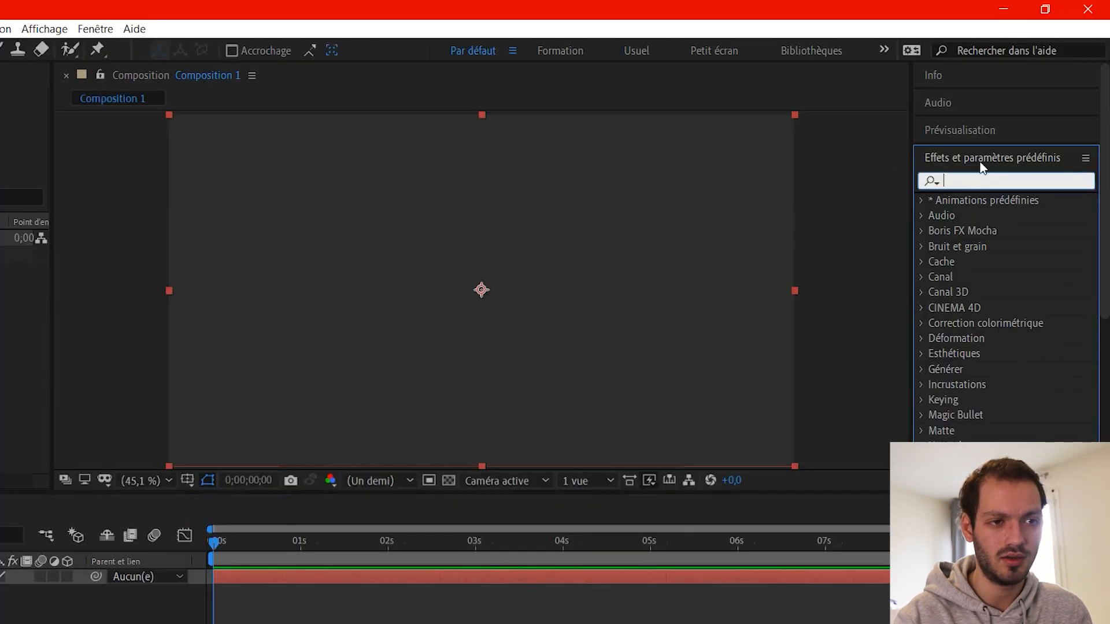
{"action": "type", "text": "partic"}
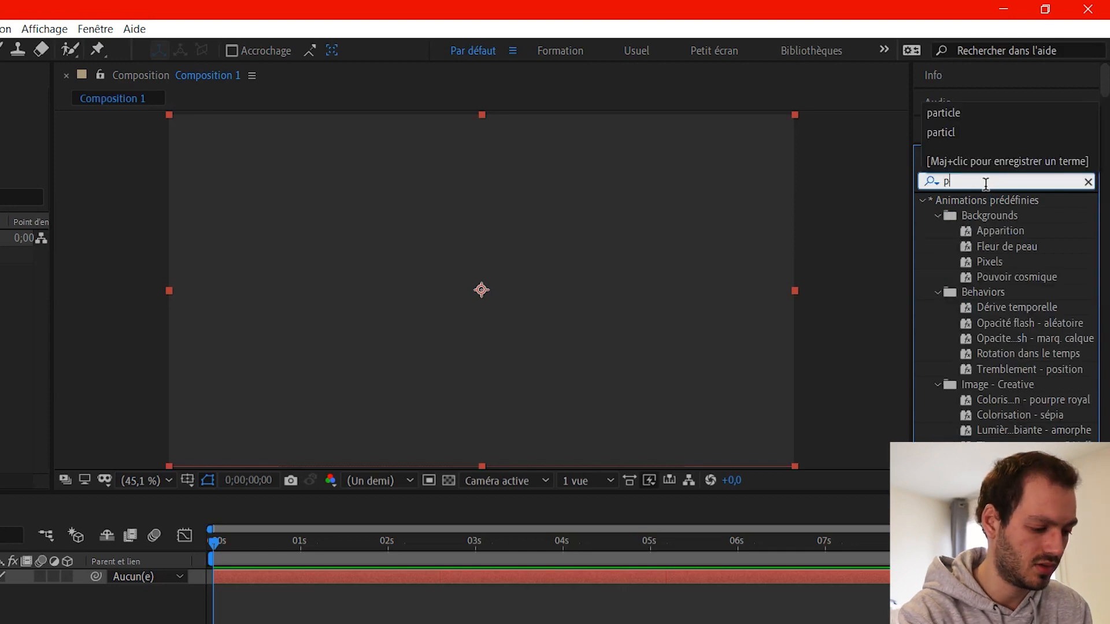
{"action": "type", "text": "le"}
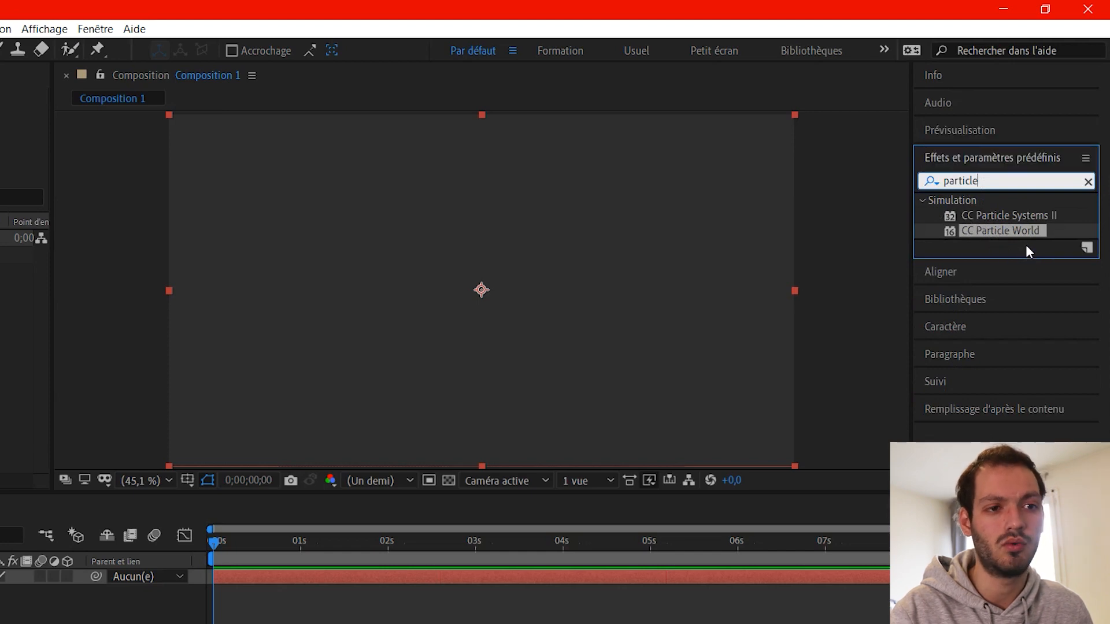
{"action": "left_click_drag", "start_coordinate": [1015, 232], "coordinate": [0, 489]}
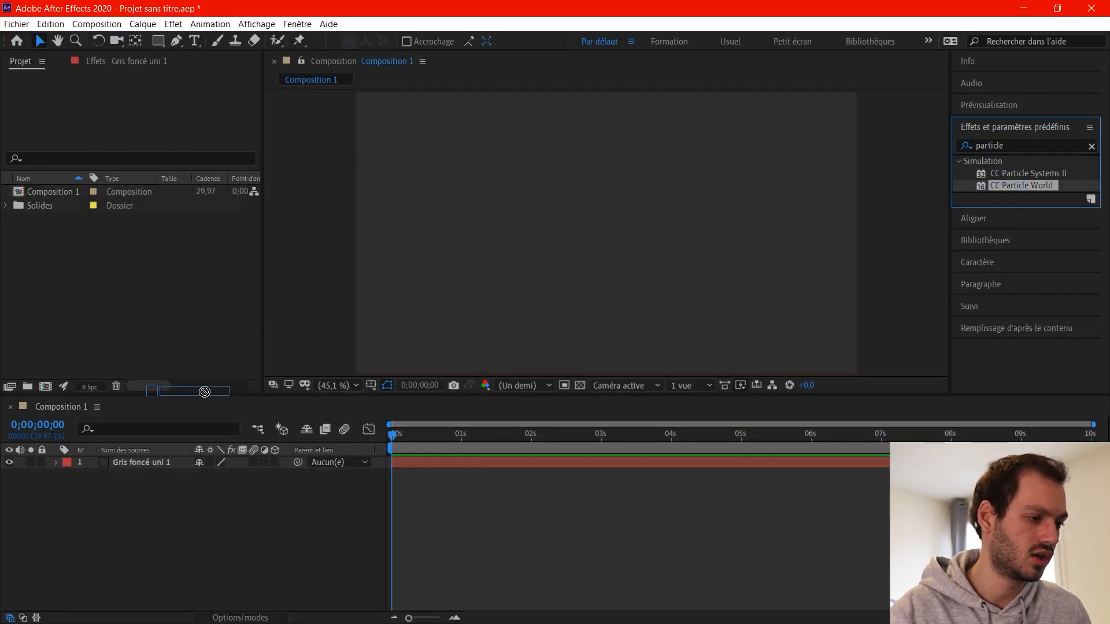
{"action": "left_click_drag", "start_coordinate": [205, 392], "coordinate": [147, 463]}
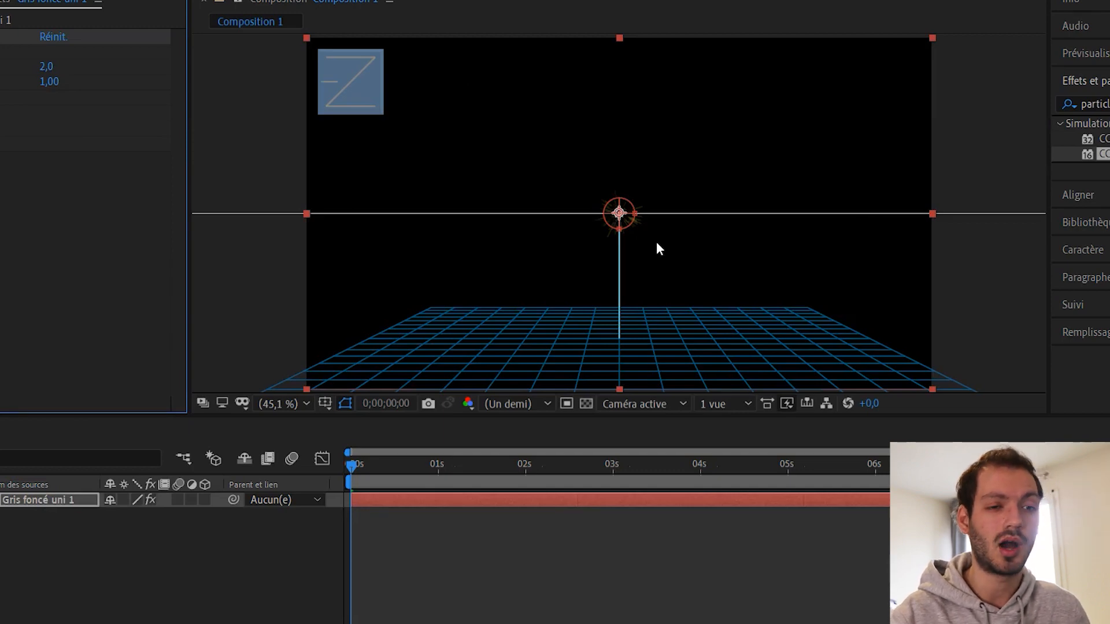
{"action": "left_click_drag", "start_coordinate": [449, 474], "coordinate": [398, 439]}
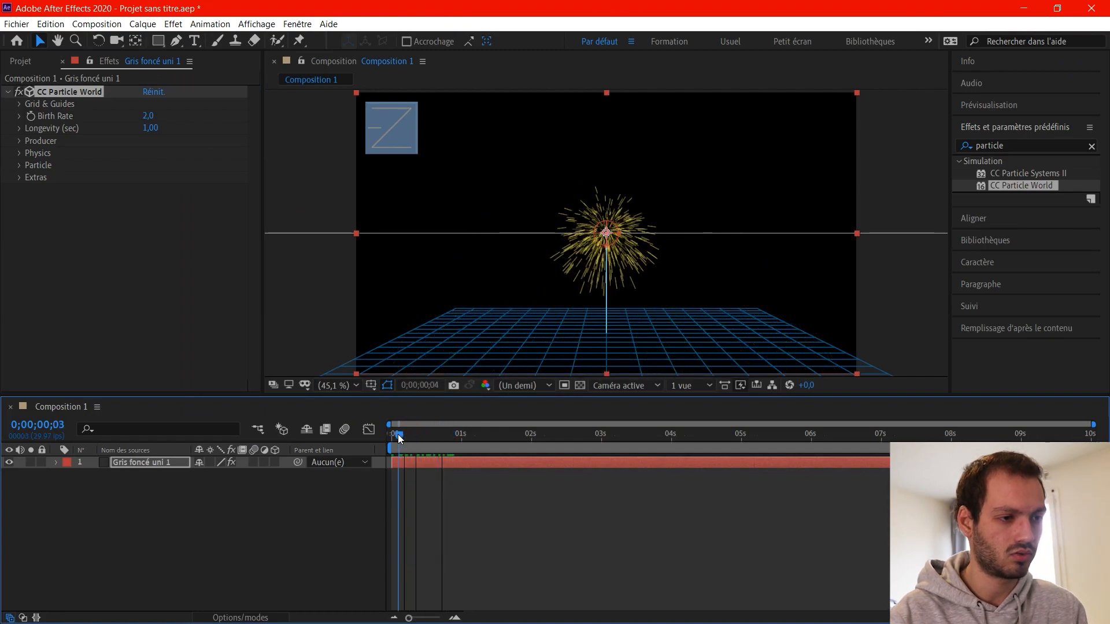
{"action": "key", "text": "space"}
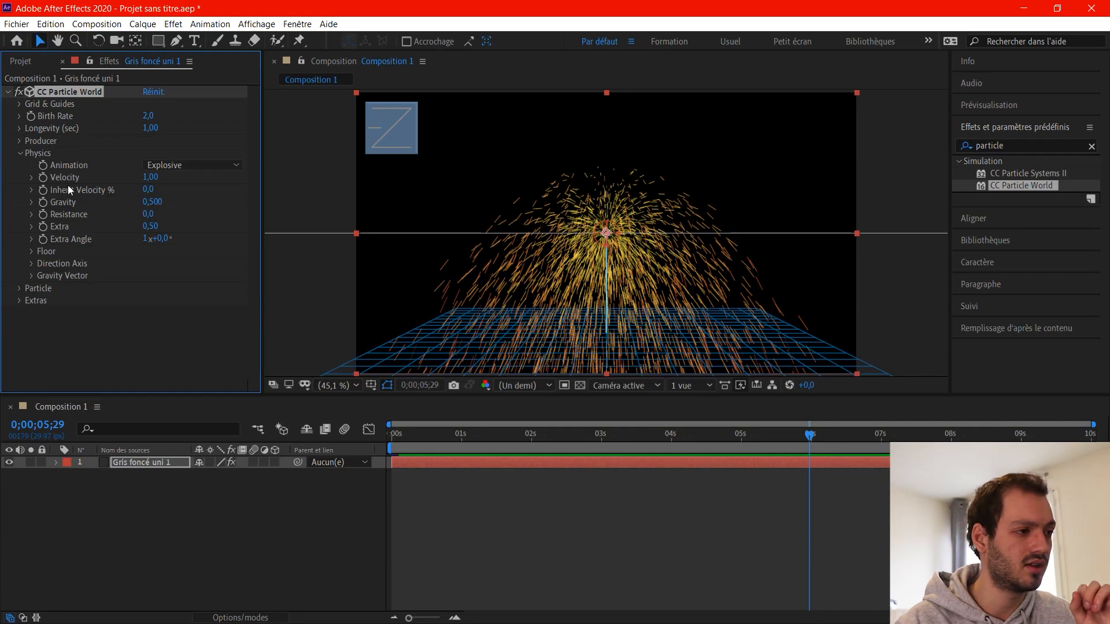
Set CC Particle World's Physics animation to Direction Axis and its particle type to Faded Sphere
{"action": "left_click", "coordinate": [18, 154]}
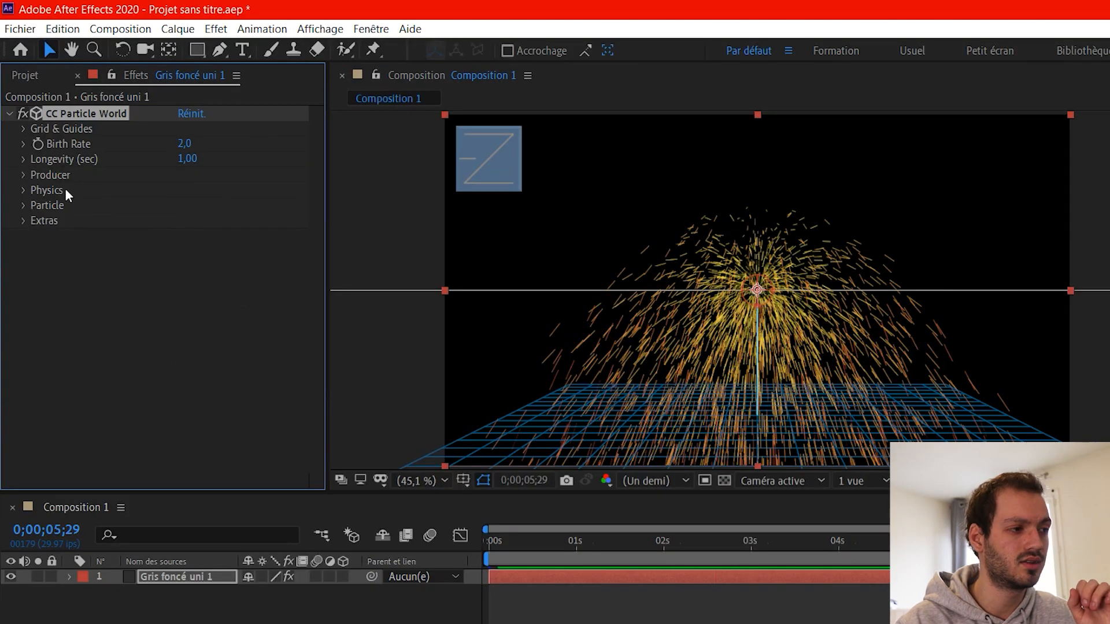
{"action": "left_click", "coordinate": [78, 192]}
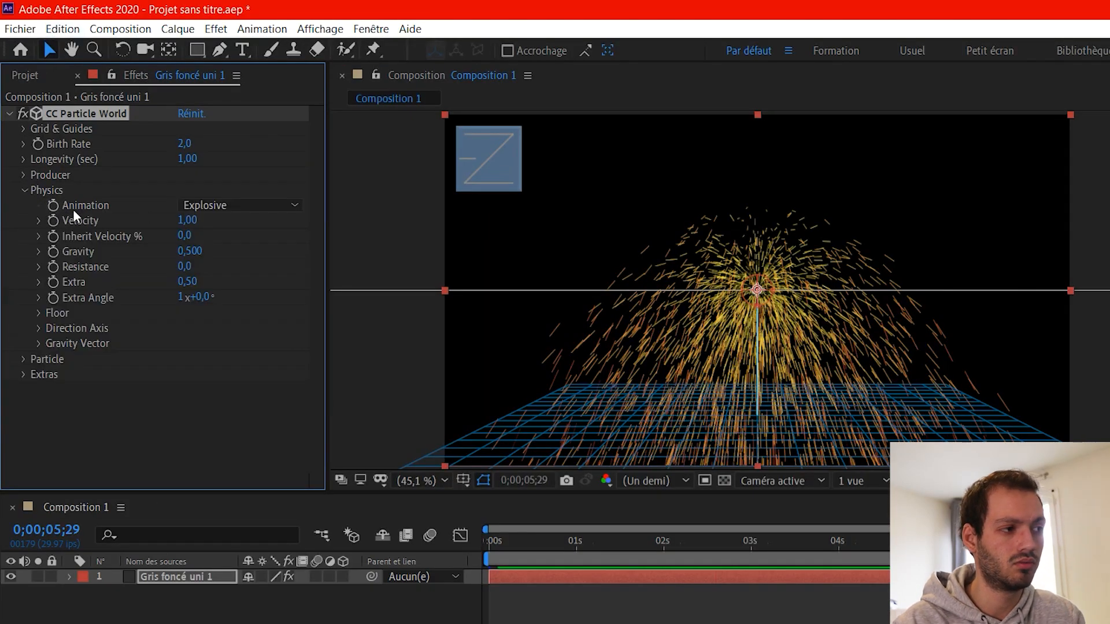
{"action": "left_click", "coordinate": [222, 208]}
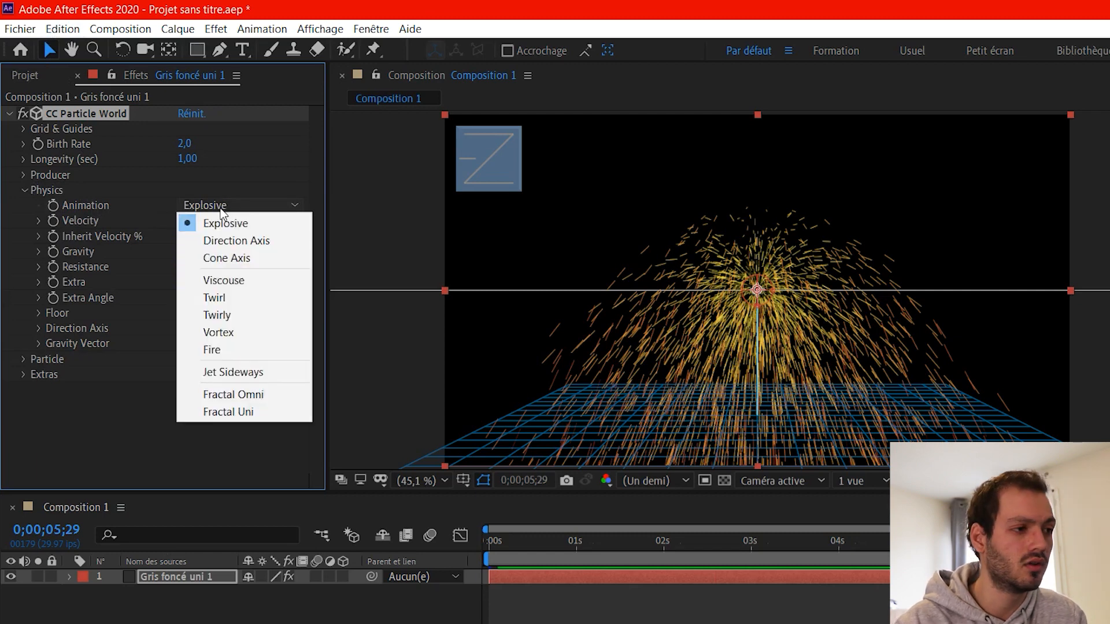
{"action": "left_click", "coordinate": [237, 243]}
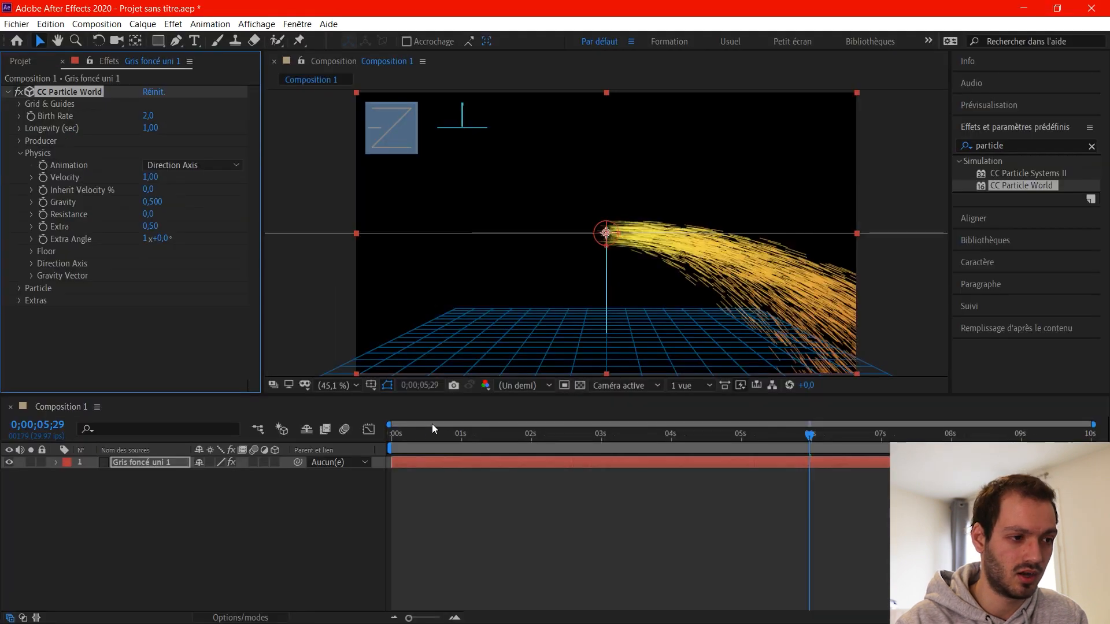
{"action": "left_click_drag", "start_coordinate": [432, 428], "coordinate": [680, 480]}
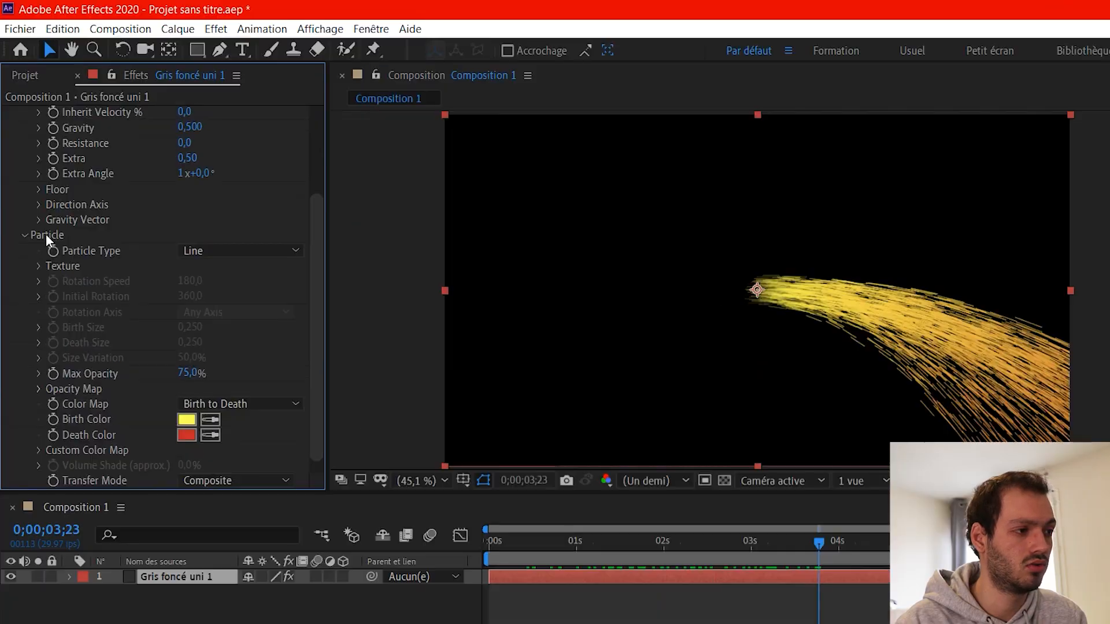
{"action": "left_click", "coordinate": [210, 253]}
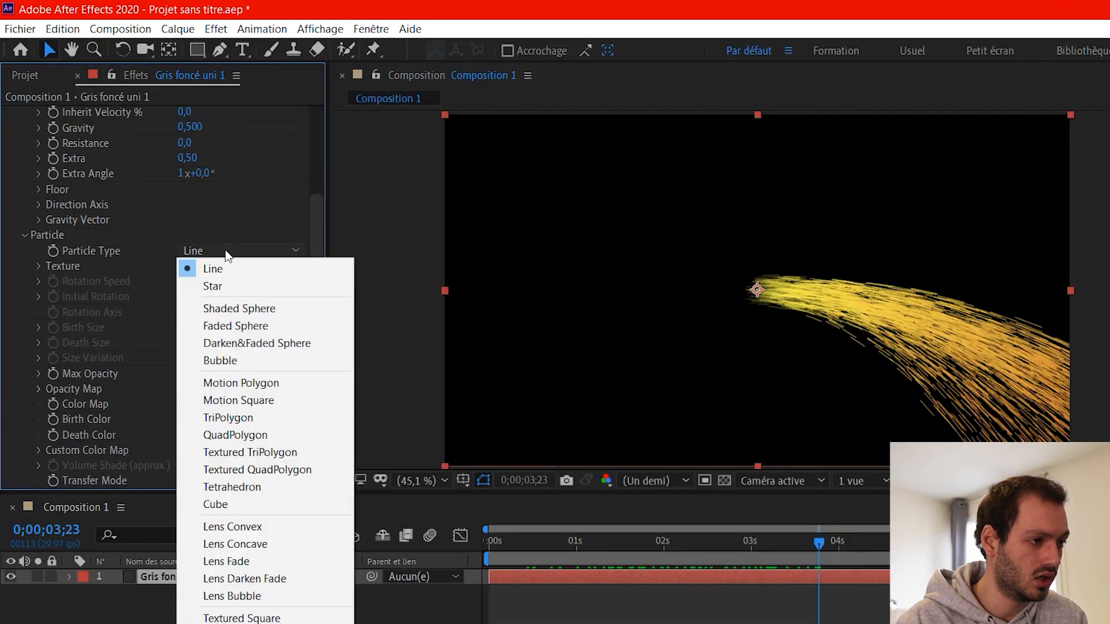
{"action": "left_click", "coordinate": [254, 326]}
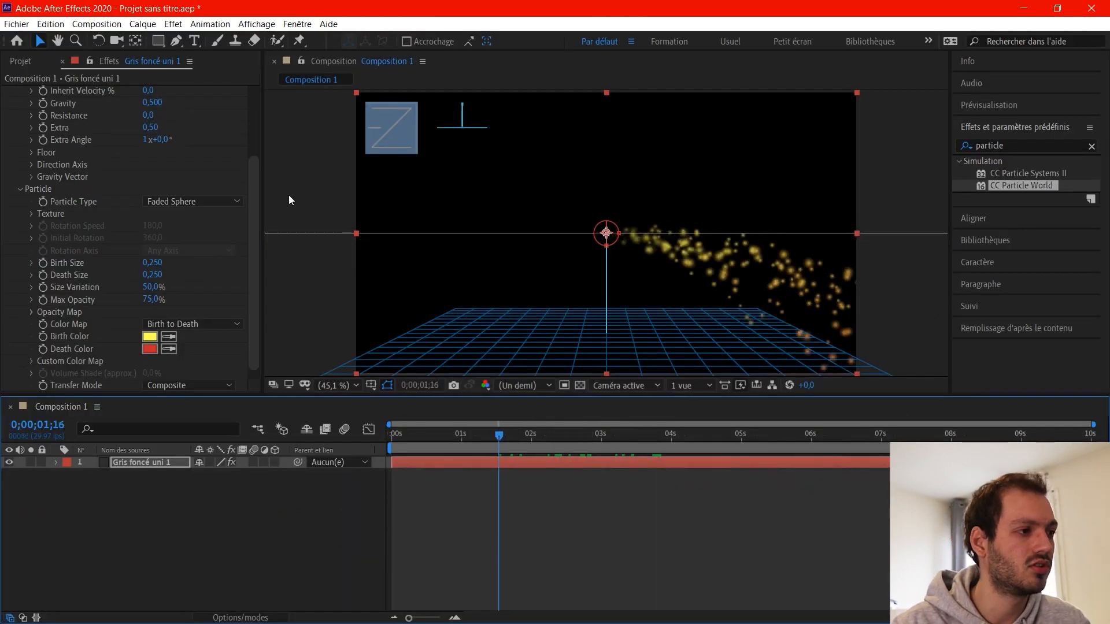
Raise the Physics Gravity of the particles to 15,880 and preview the fall
{"action": "scroll", "coordinate": [0, 138], "scroll_direction": "up", "scroll_amount": 3}
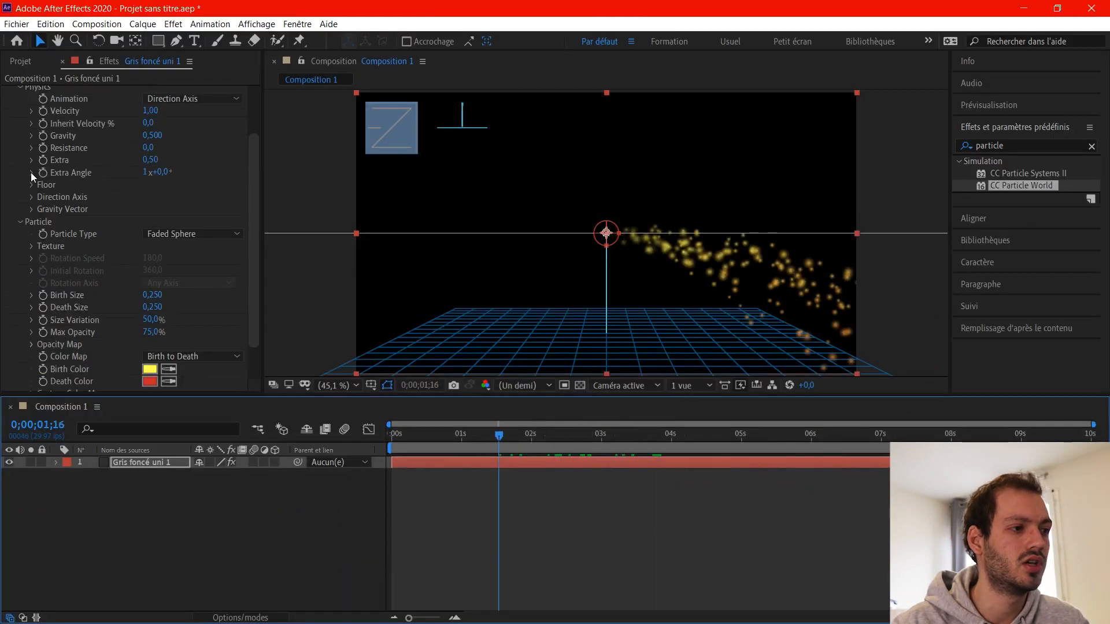
{"action": "left_click", "coordinate": [21, 221]}
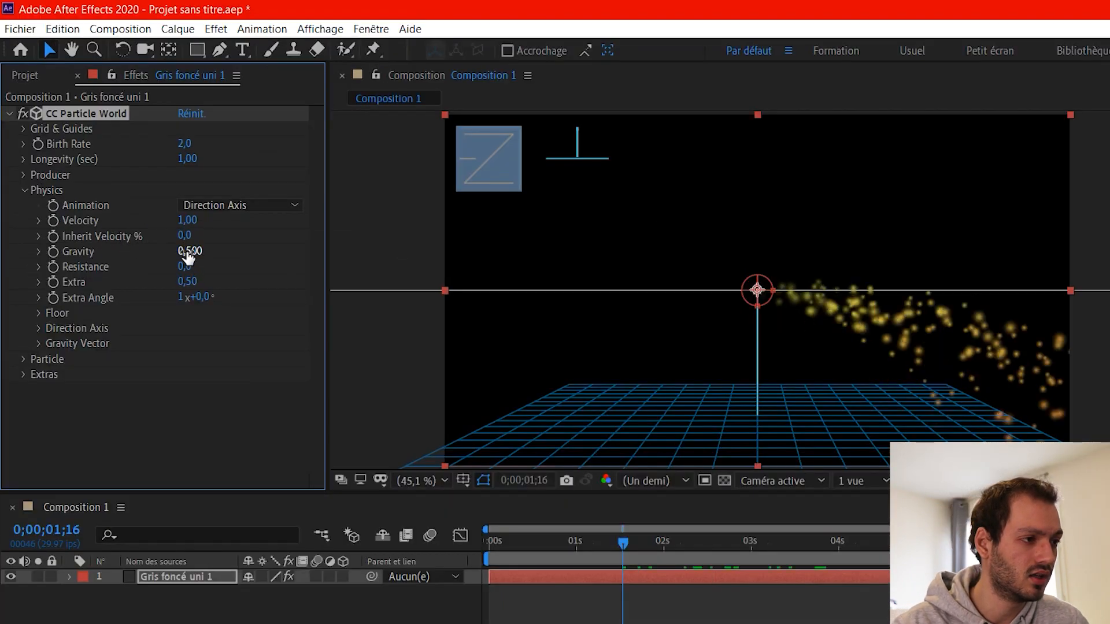
{"action": "left_click_drag", "start_coordinate": [186, 251], "coordinate": [954, 462]}
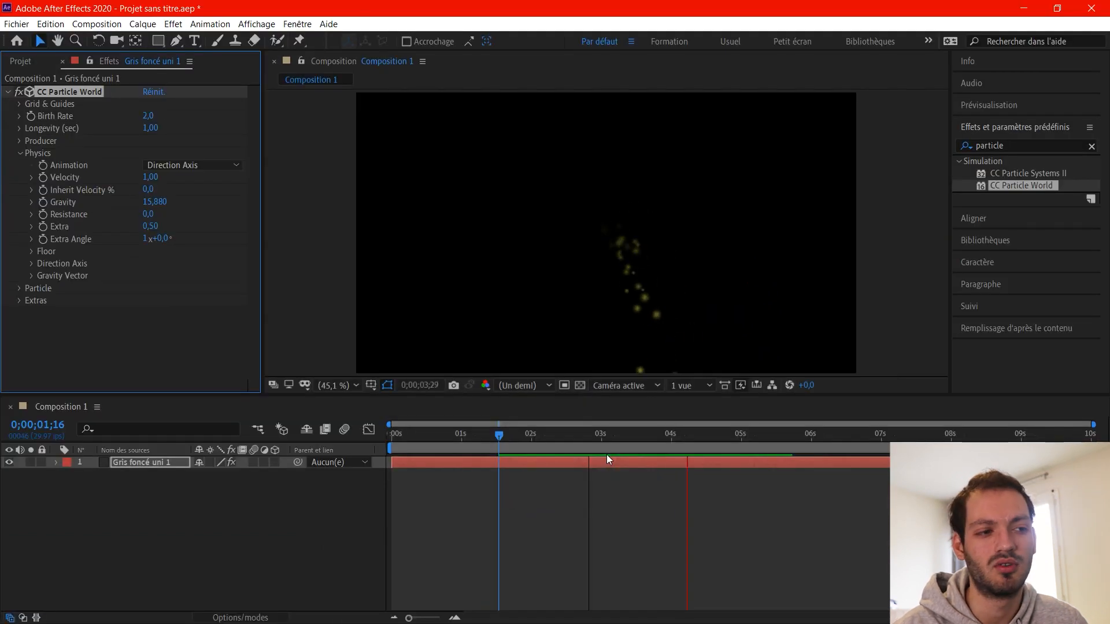
{"action": "key", "text": "space"}
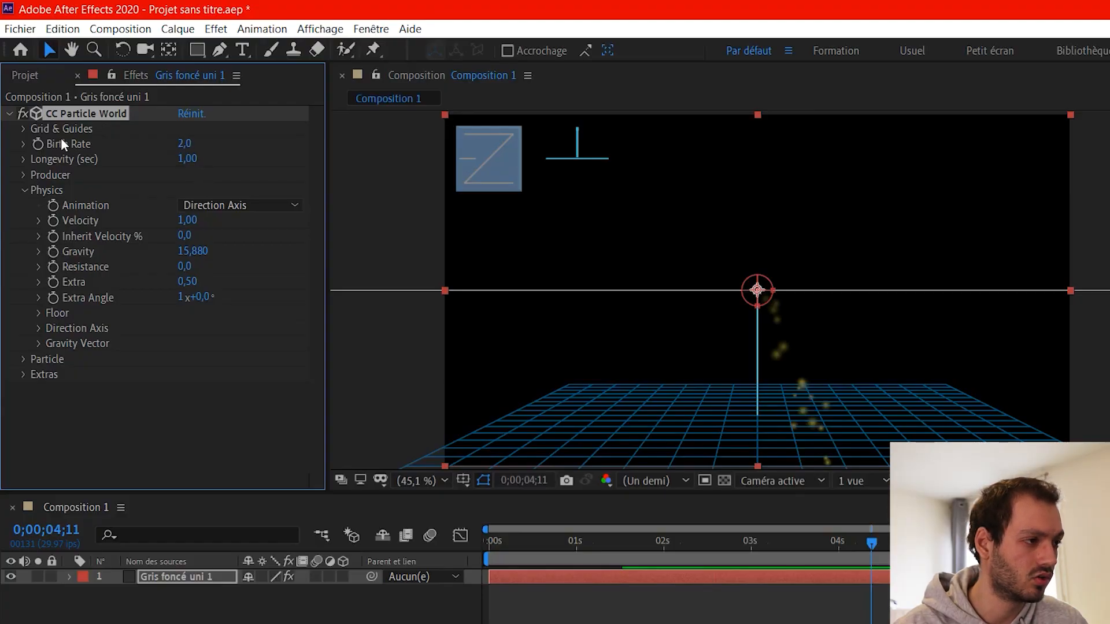
Set the Birth Rate to 16,0 and move the particle producer up to Position Y -0,37
{"action": "left_click_drag", "start_coordinate": [183, 143], "coordinate": [303, 162]}
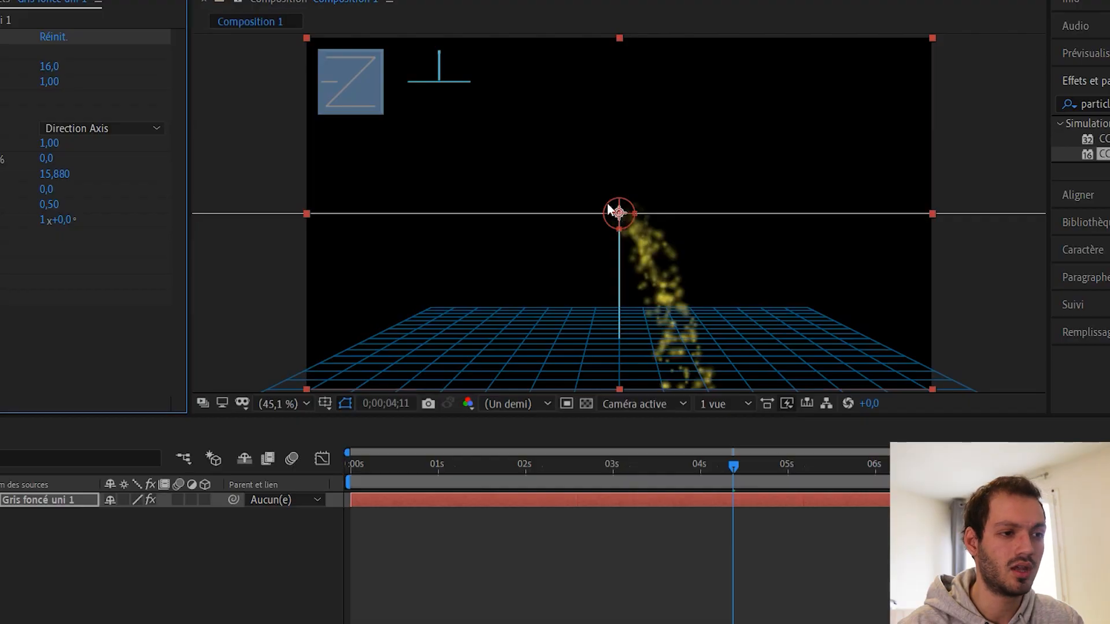
{"action": "left_click_drag", "start_coordinate": [619, 216], "coordinate": [619, 22]}
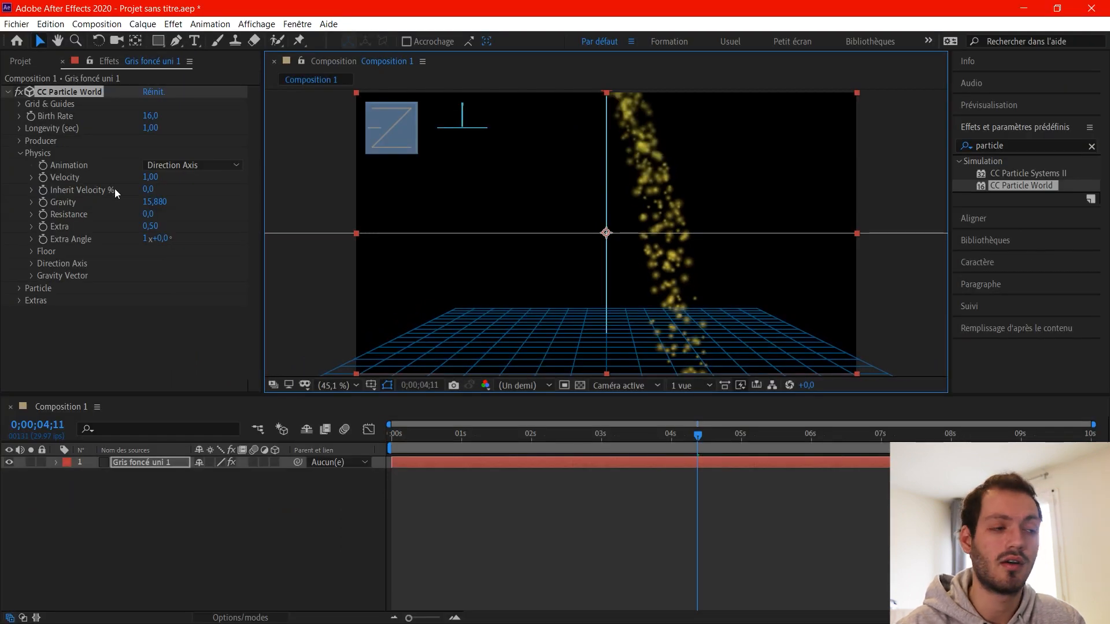
{"action": "left_click", "coordinate": [21, 141]}
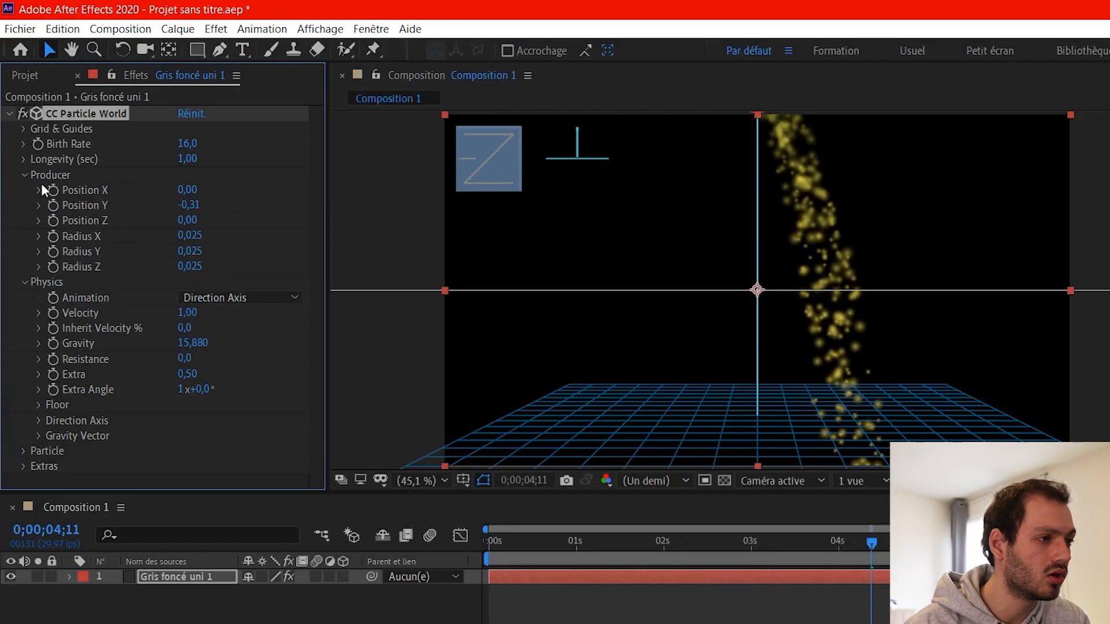
{"action": "left_click_drag", "start_coordinate": [184, 198], "coordinate": [49, 100]}
{"action": "key", "text": "ctrl+z"}
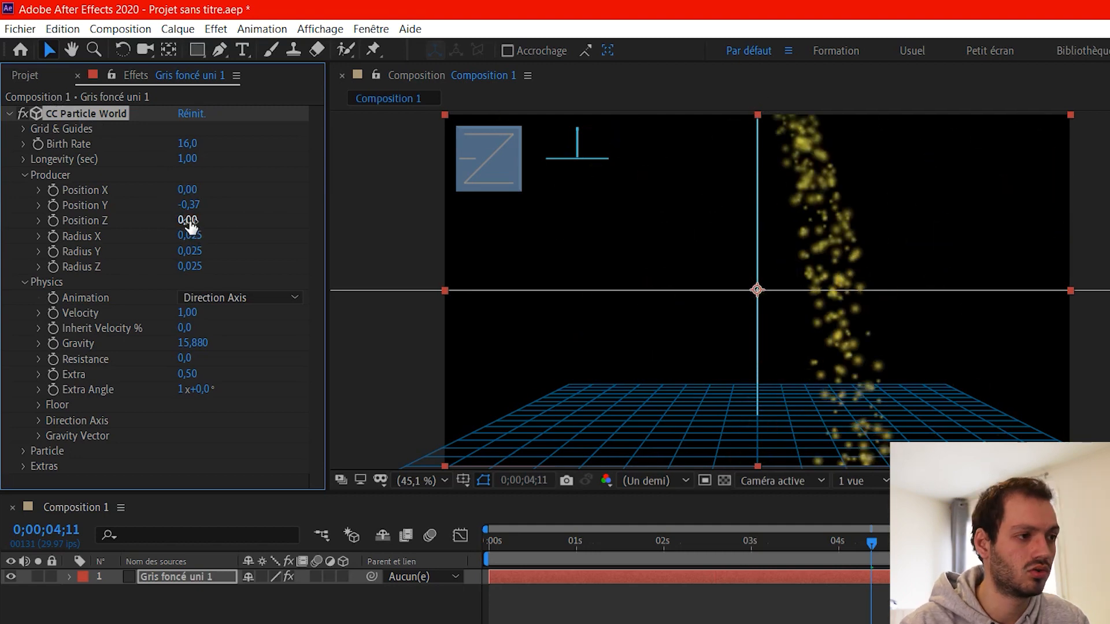
Widen the producer to Radius X 0,805 so the particles spread across the frame, keeping Position Z at 0,00
{"action": "left_click_drag", "start_coordinate": [219, 230], "coordinate": [142, 213]}
{"action": "key", "text": "ctrl+z"}
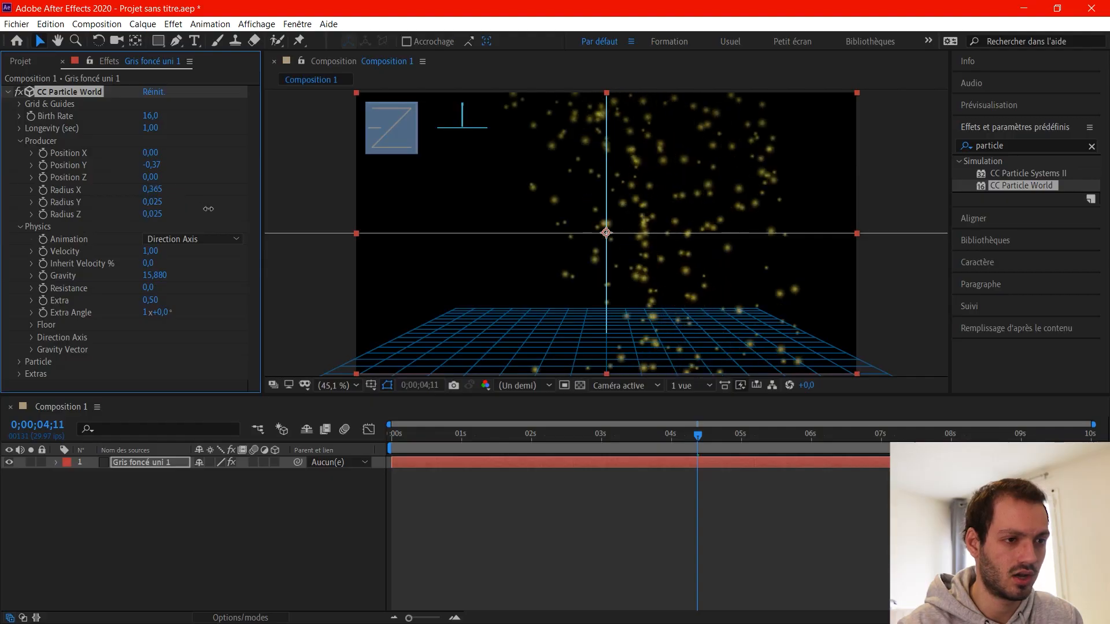
{"action": "left_click_drag", "start_coordinate": [220, 211], "coordinate": [246, 220]}
Preview the particles from the start of the timeline and set the Physics Resistance to 36,7
{"action": "left_click_drag", "start_coordinate": [454, 433], "coordinate": [391, 409]}
{"action": "key", "text": "space"}
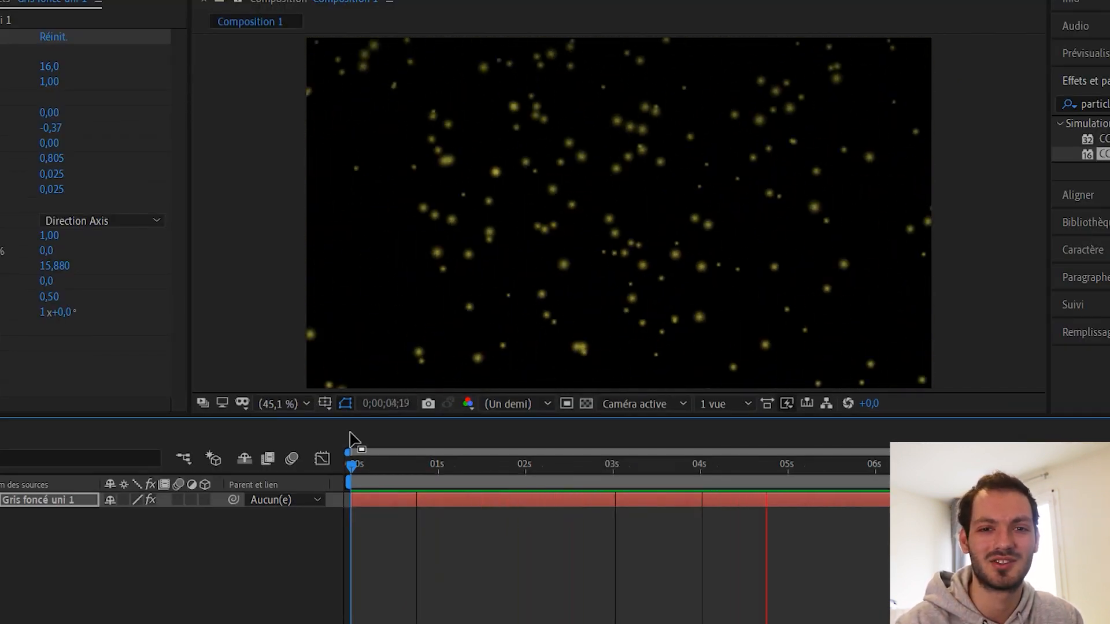
{"action": "key", "text": "space"}
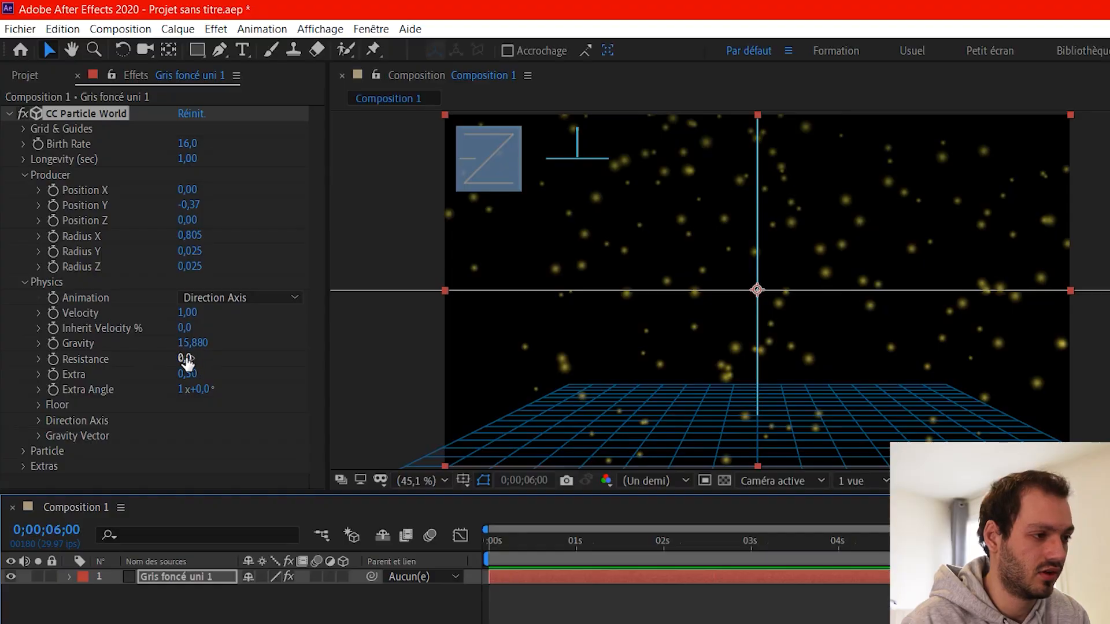
{"action": "left_click_drag", "start_coordinate": [186, 360], "coordinate": [405, 389]}
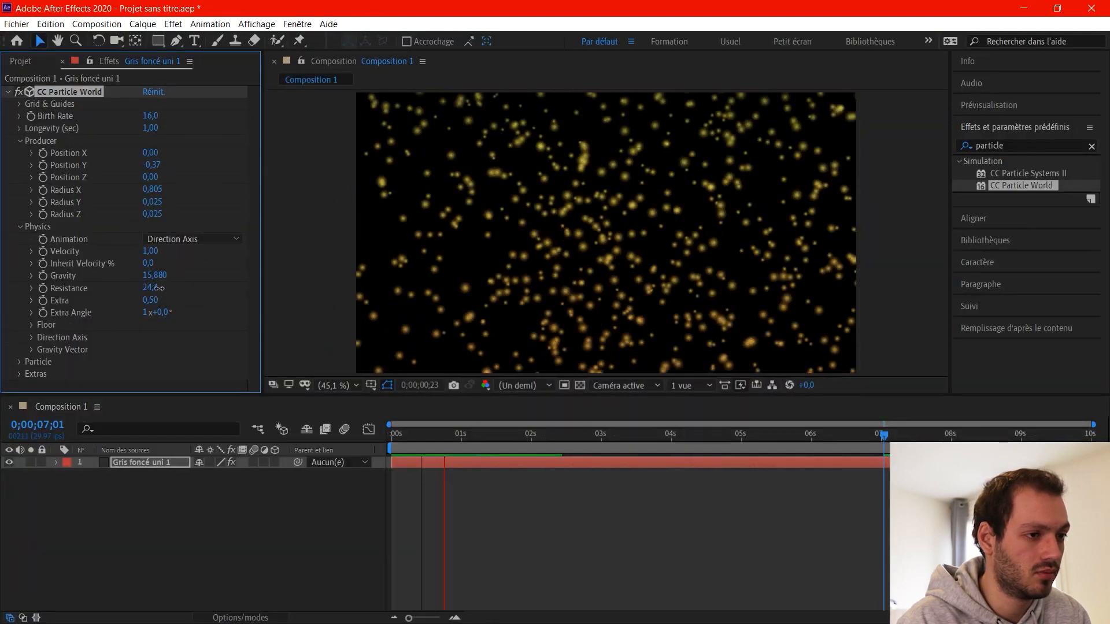
{"action": "mouse_move", "coordinate": [159, 287]}
{"action": "left_mouse_down"}
{"action": "mouse_move", "coordinate": [168, 301]}
{"action": "mouse_move", "coordinate": [149, 297]}
{"action": "left_mouse_up"}
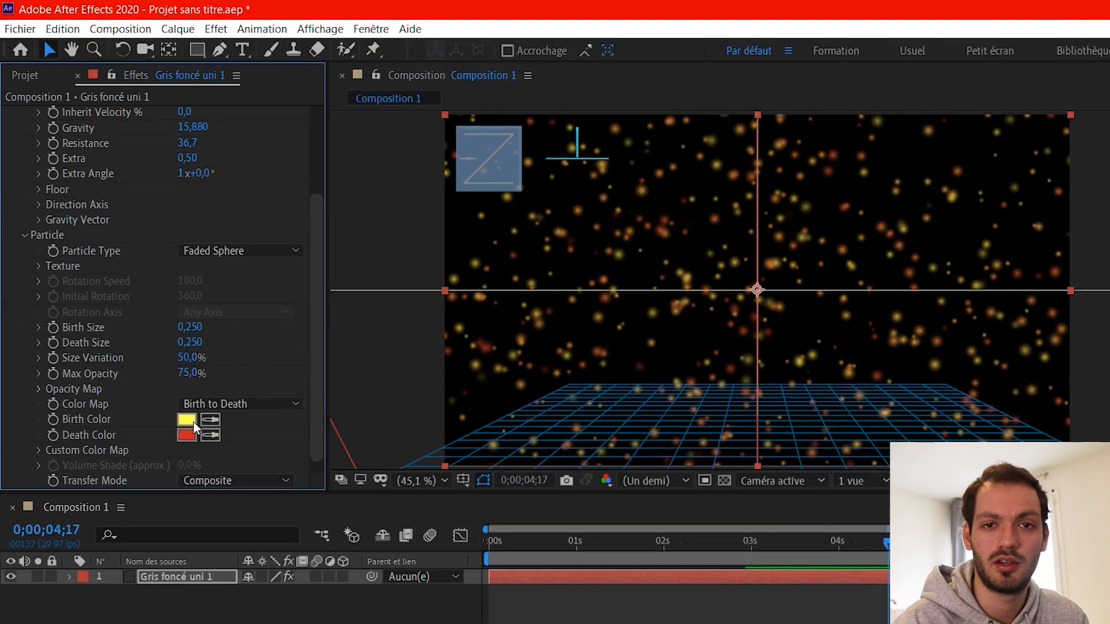
Set both the Birth Color and the Death Color of the particles to white (FFFFFF)
{"action": "left_click", "coordinate": [193, 422]}
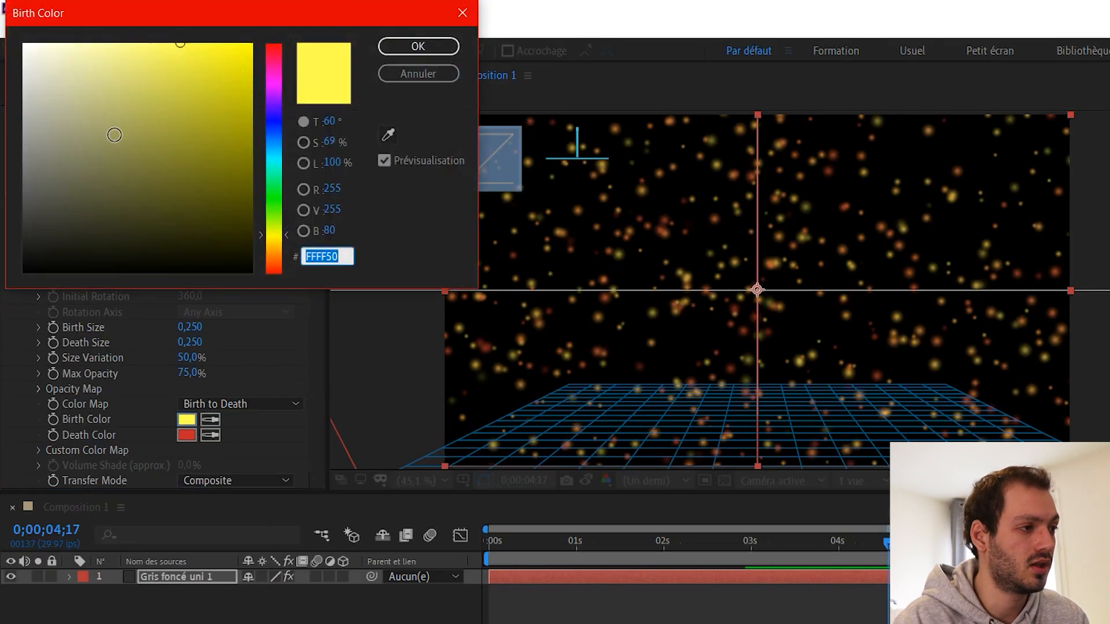
{"action": "left_click_drag", "start_coordinate": [41, 55], "coordinate": [32, 31]}
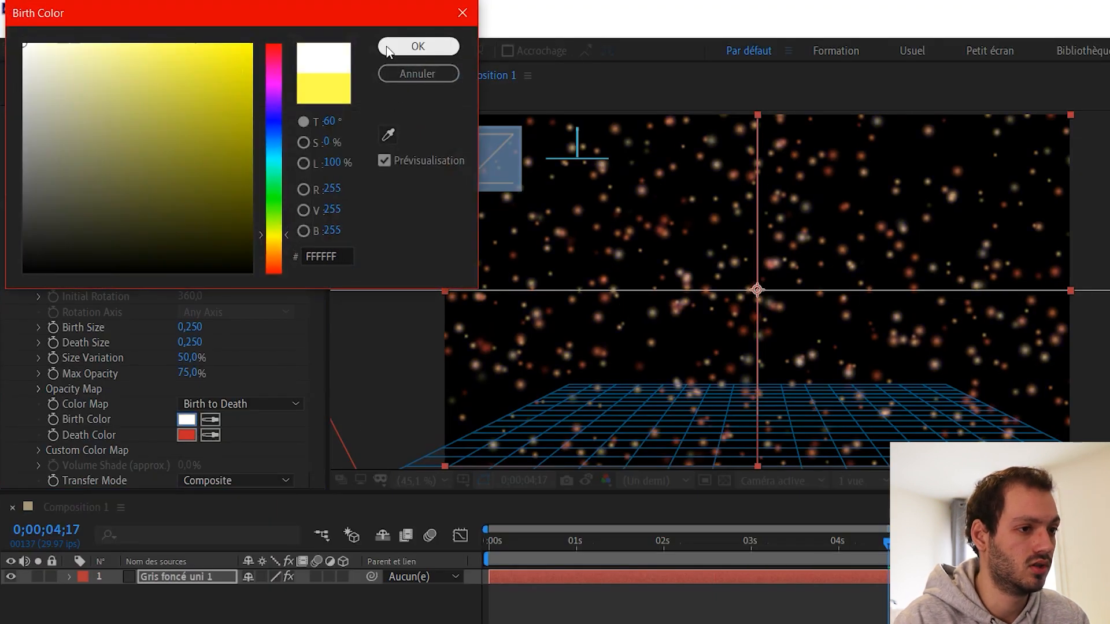
{"action": "left_click", "coordinate": [388, 49]}
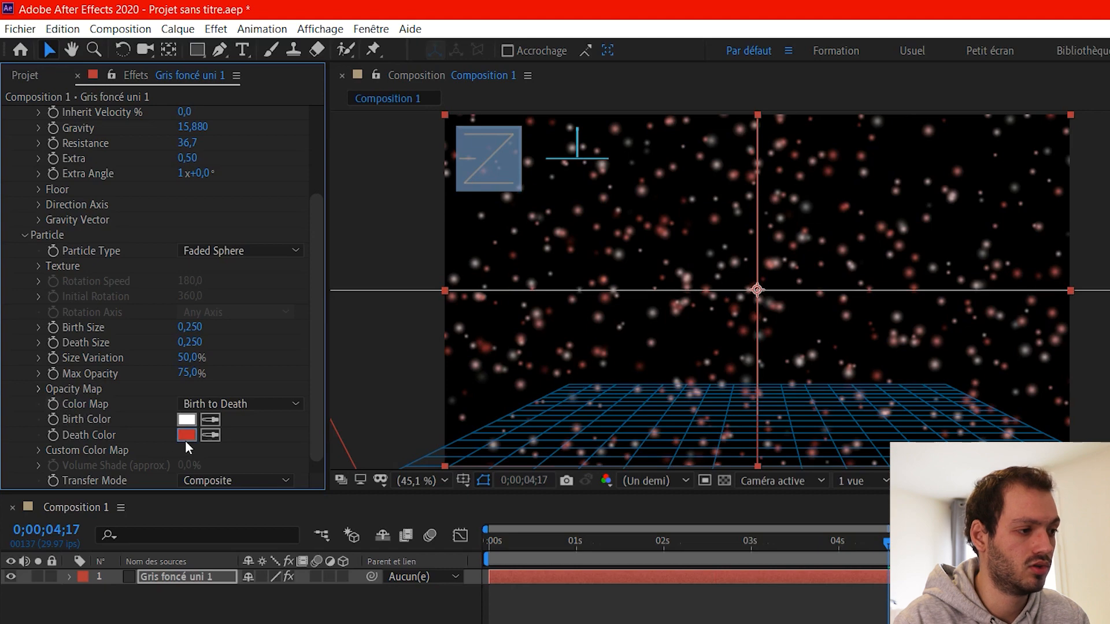
{"action": "left_click", "coordinate": [186, 439]}
{"action": "type", "text": "FFFFFF"}
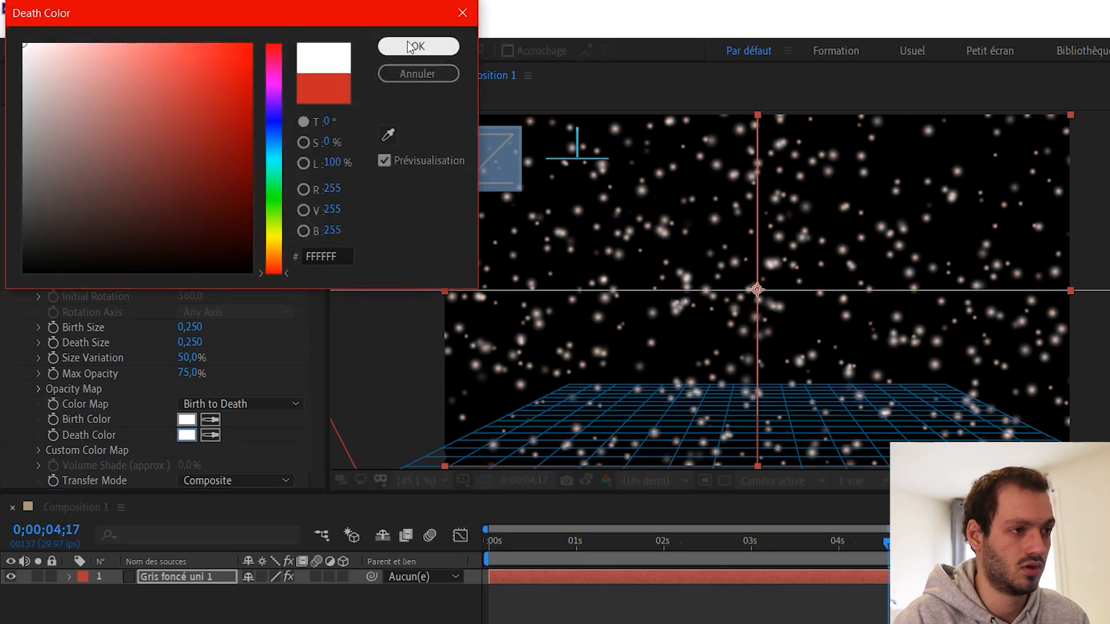
{"action": "left_click", "coordinate": [417, 47]}
Preview the white particles from near the timeline's start and set the Physics Resistance to 50,0
{"action": "left_click_drag", "start_coordinate": [609, 525], "coordinate": [538, 516]}
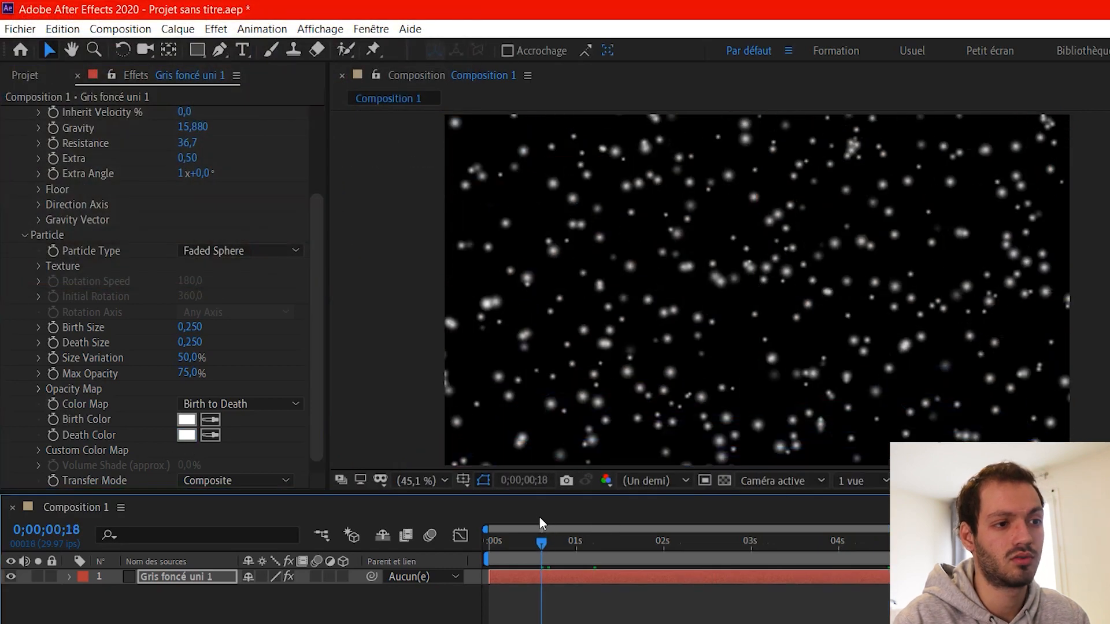
{"action": "key", "text": "space"}
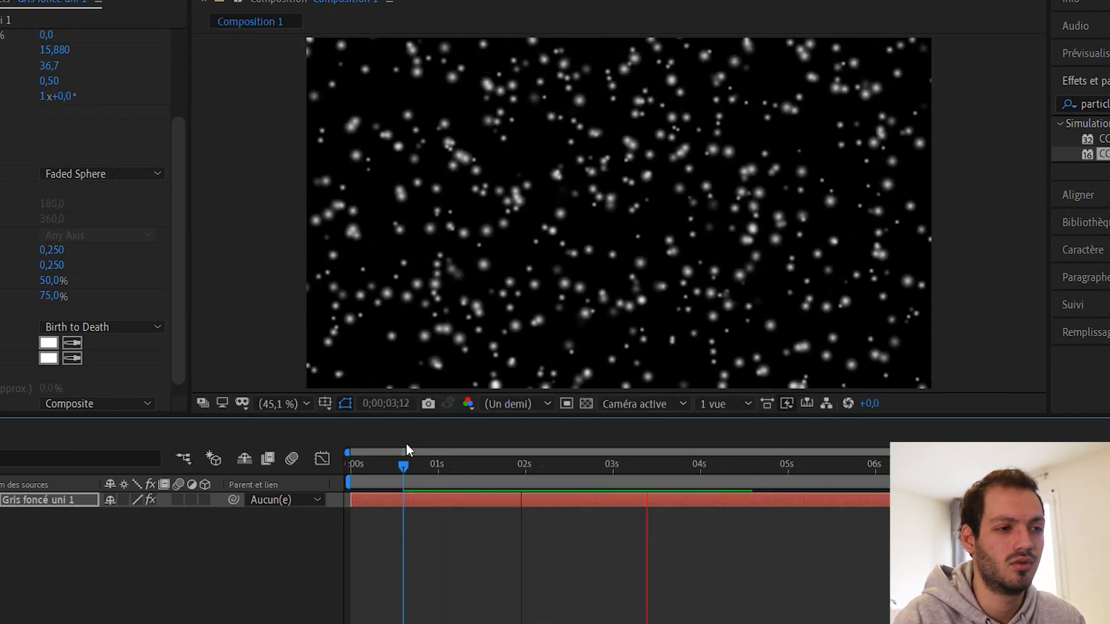
{"action": "key", "text": "space"}
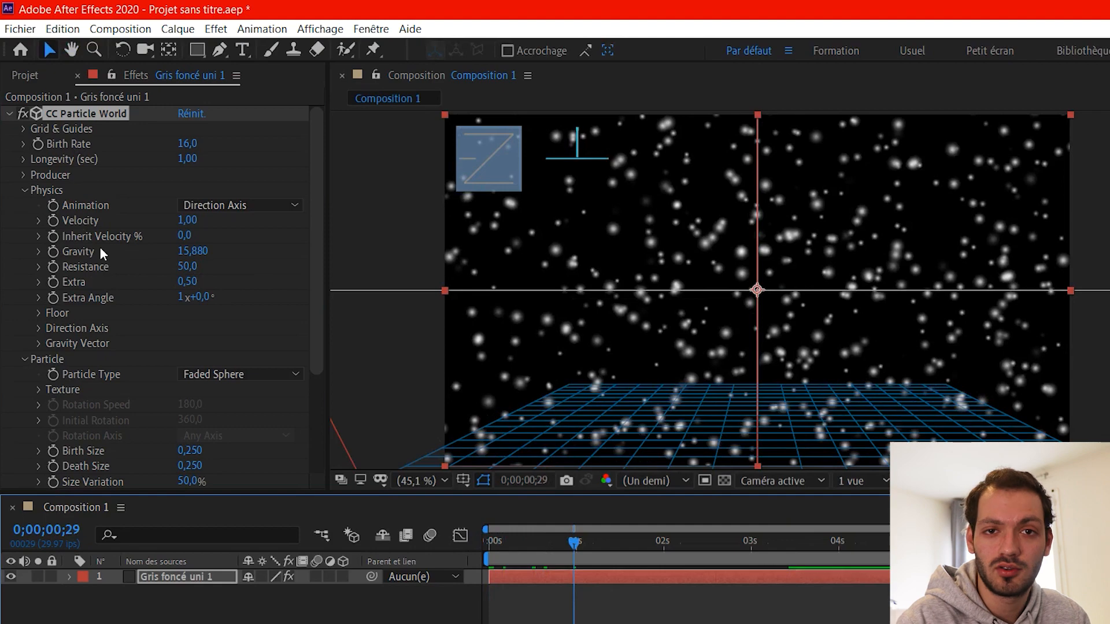
Set the Gravity Vector to Gravity X 0,680 and Gravity Z 1,000, and preview the slanted fall
{"action": "key", "text": "space"}
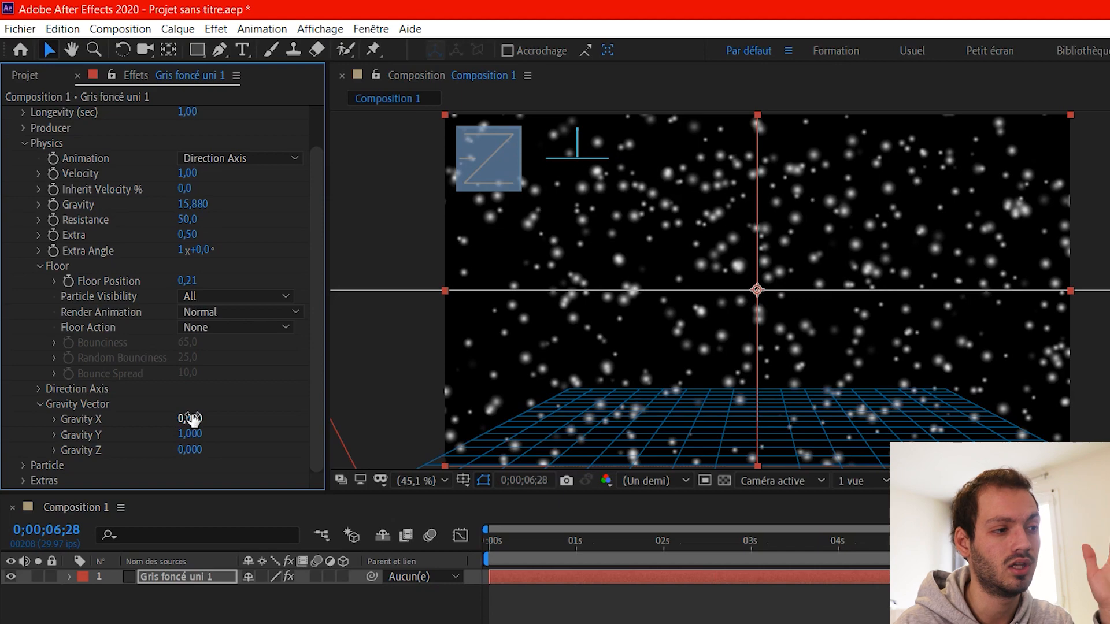
{"action": "left_click_drag", "start_coordinate": [191, 420], "coordinate": [264, 426]}
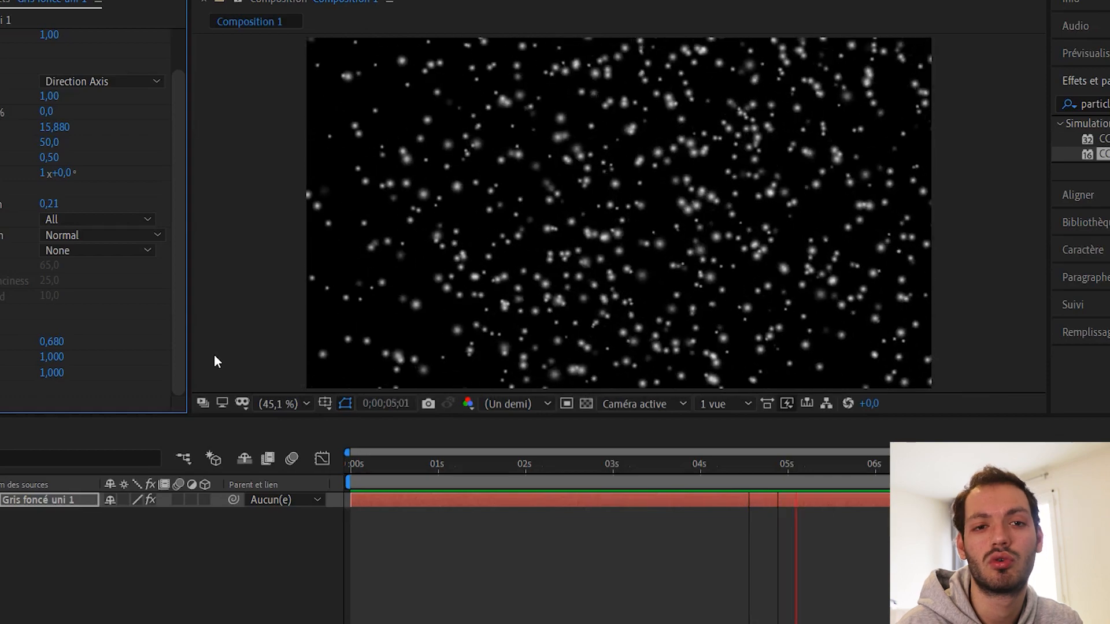
{"action": "key", "text": "space"}
Set the particles' Birth Size to 0,140 and preview the smaller flakes
{"action": "scroll", "coordinate": [56, 250], "scroll_direction": "down", "scroll_amount": 5}
{"action": "left_click_drag", "start_coordinate": [191, 327], "coordinate": [291, 346]}
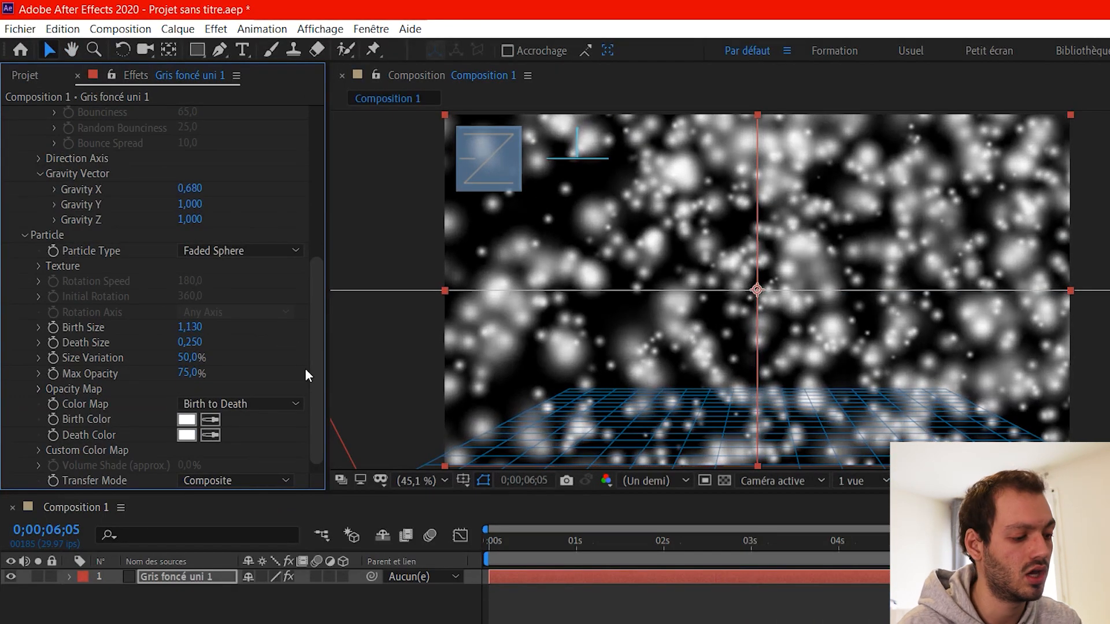
{"action": "left_click_drag", "start_coordinate": [190, 327], "coordinate": [166, 320]}
{"action": "key", "text": "space"}
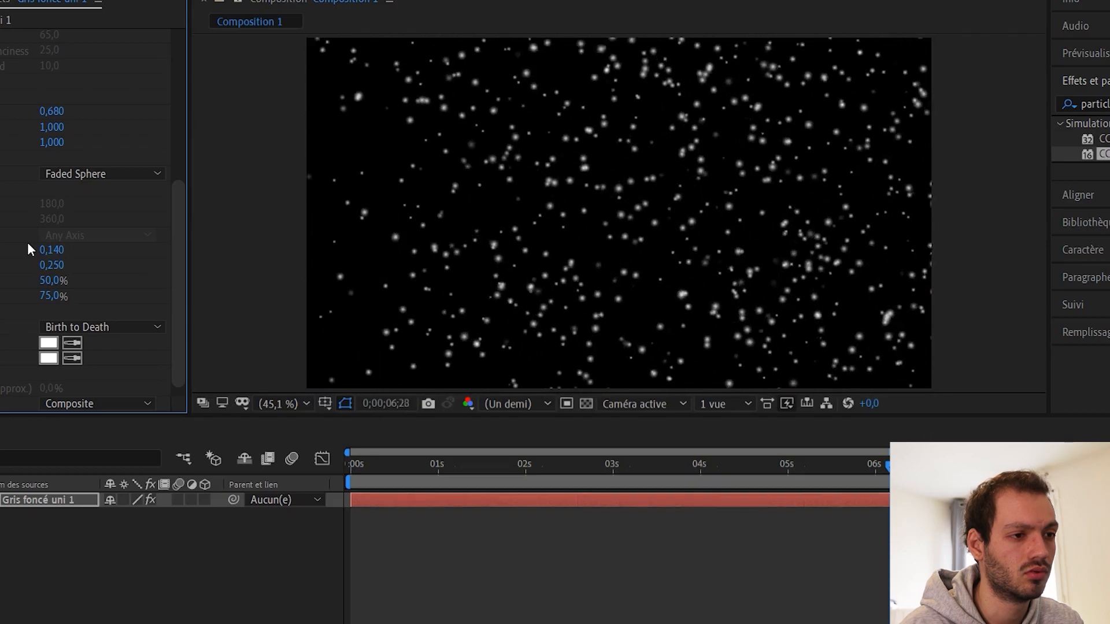
{"action": "key", "text": "space"}
Set the particles' Size Variation to 82,0 %, Max Opacity to 74,0 % and Longevity to 1,05 seconds
{"action": "left_click_drag", "start_coordinate": [53, 280], "coordinate": [116, 300]}
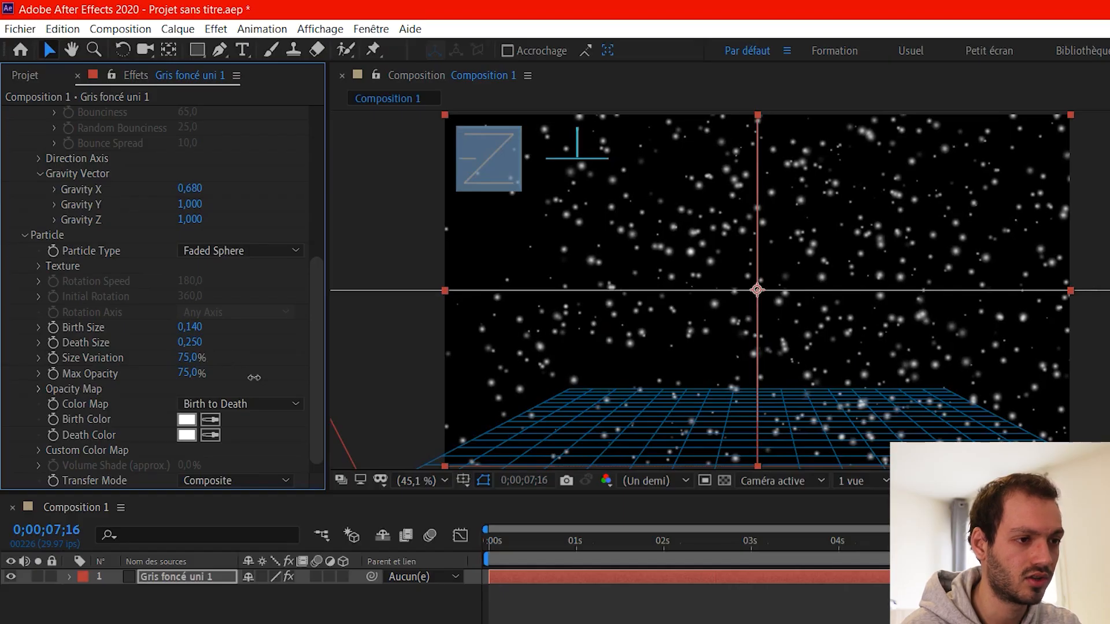
{"action": "left_click_drag", "start_coordinate": [315, 383], "coordinate": [193, 341]}
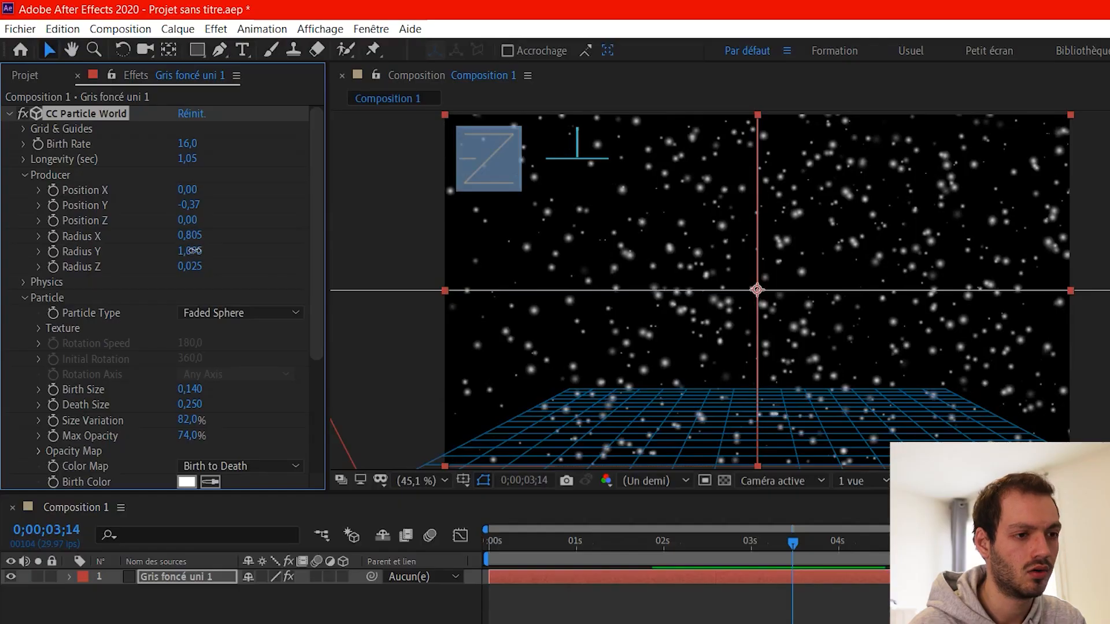
Enlarge the producer to Radius Y 2,205 and Radius Z 1,485, previewing the particle spread
{"action": "left_click_drag", "start_coordinate": [194, 250], "coordinate": [283, 244]}
{"action": "key", "text": "space"}
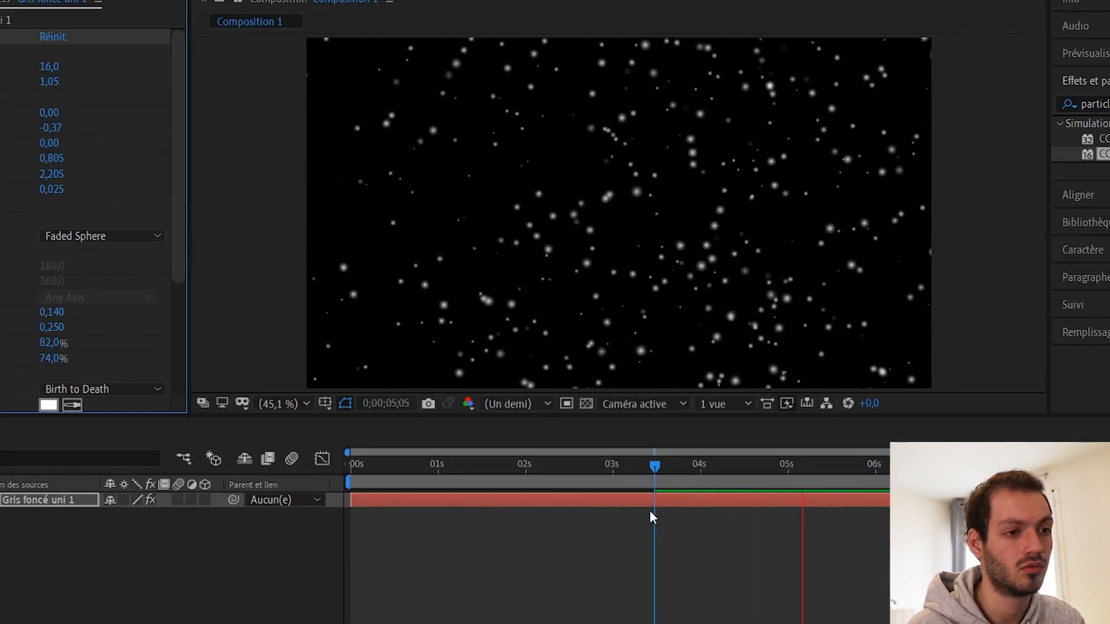
{"action": "key", "text": "space"}
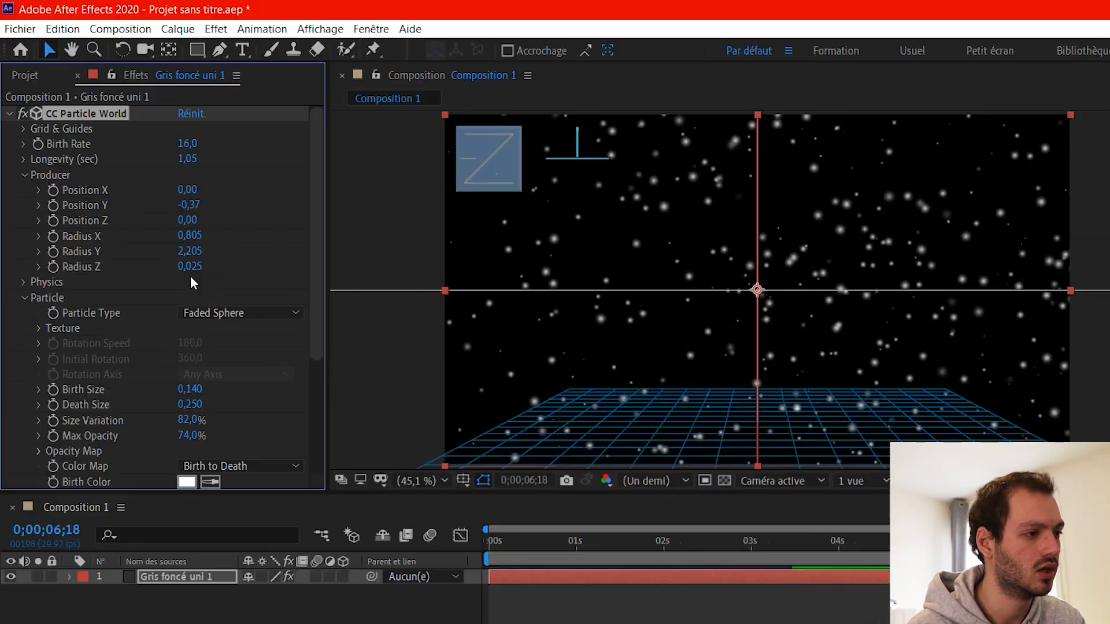
{"action": "left_click_drag", "start_coordinate": [189, 270], "coordinate": [300, 255]}
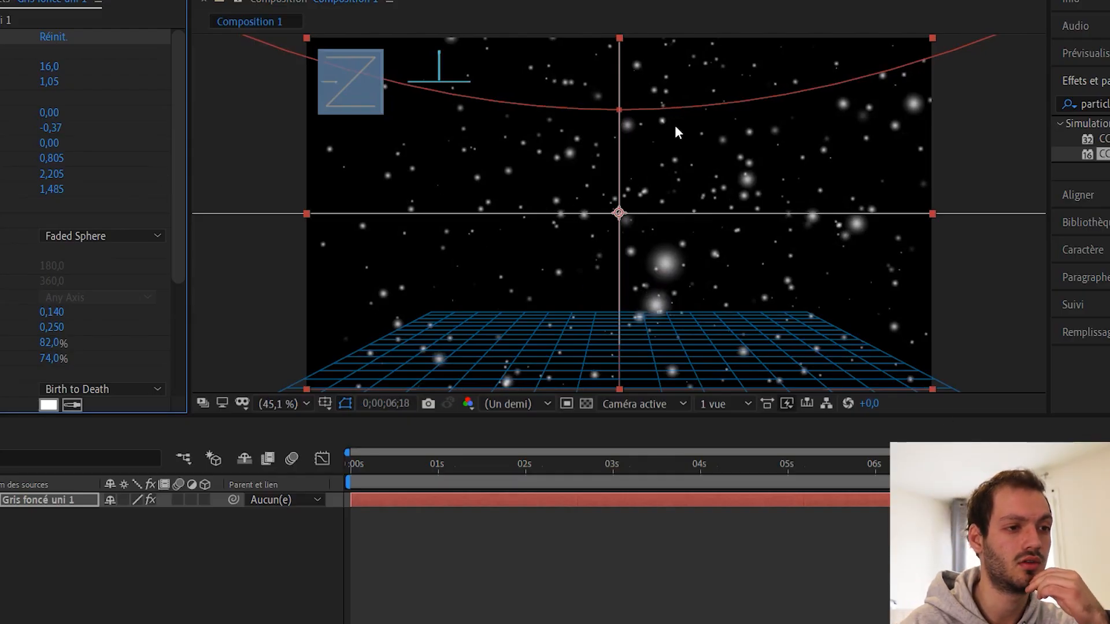
{"action": "key", "text": "space"}
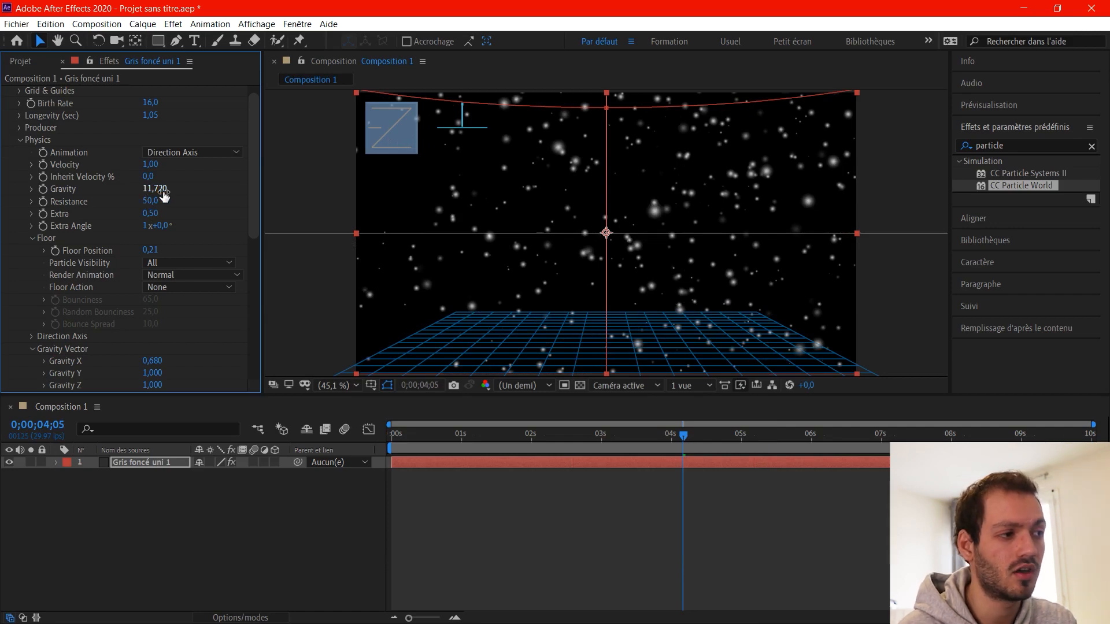
Lower the Physics Gravity gradually to 9,040, previewing the snowfall between adjustments
{"action": "key", "text": "space"}
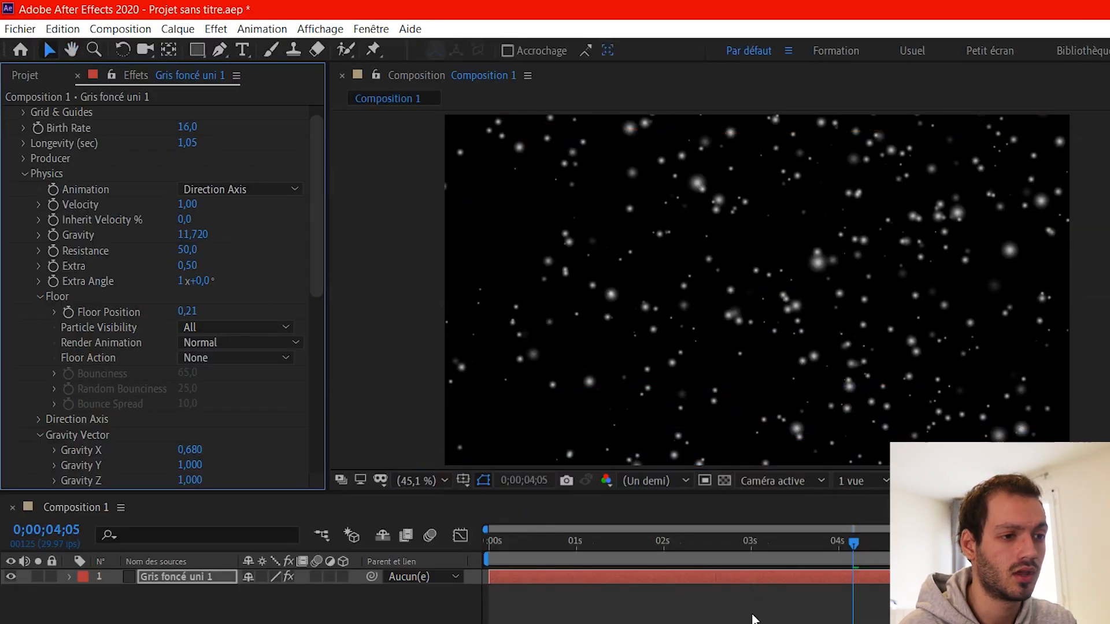
{"action": "key", "text": "space"}
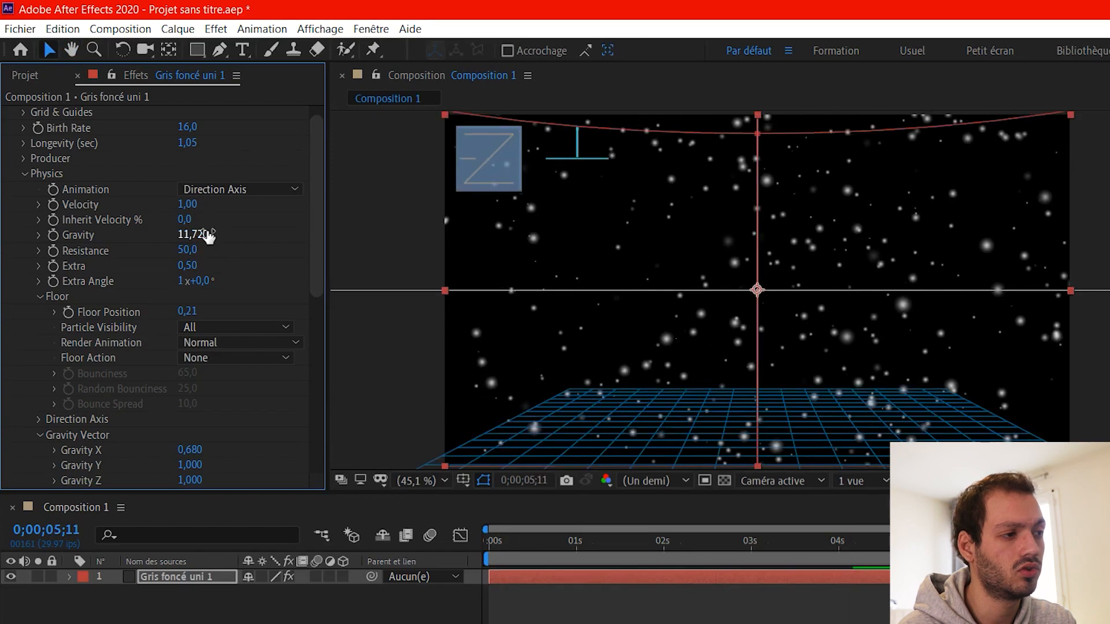
{"action": "left_click", "coordinate": [622, 543]}
{"action": "key", "text": "space"}
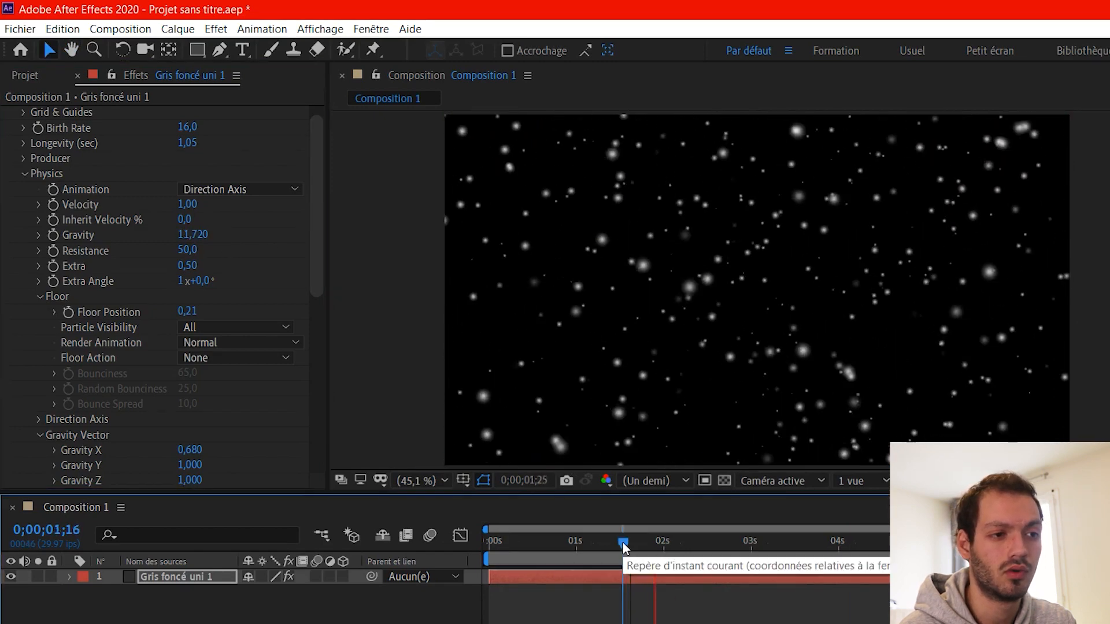
{"action": "key", "text": "space"}
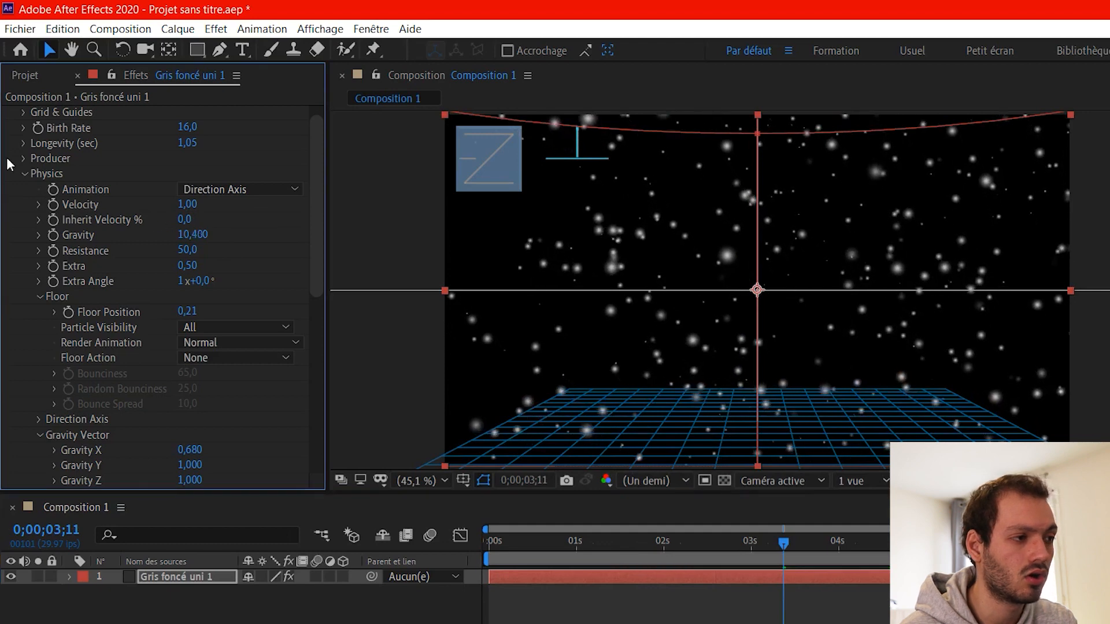
{"action": "left_click", "coordinate": [558, 536]}
{"action": "key", "text": "space"}
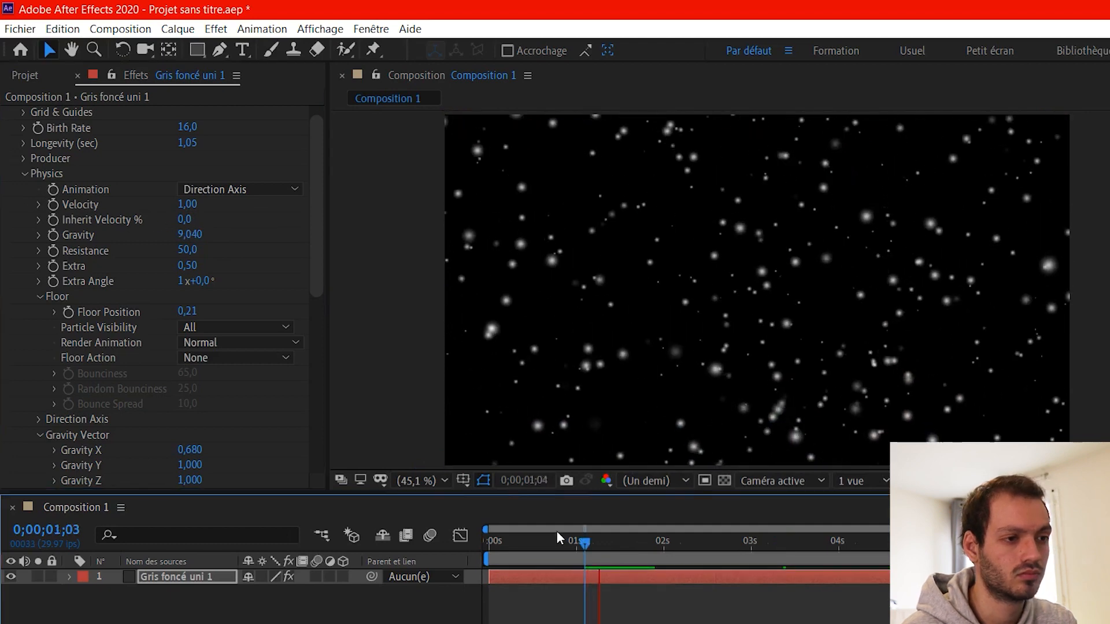